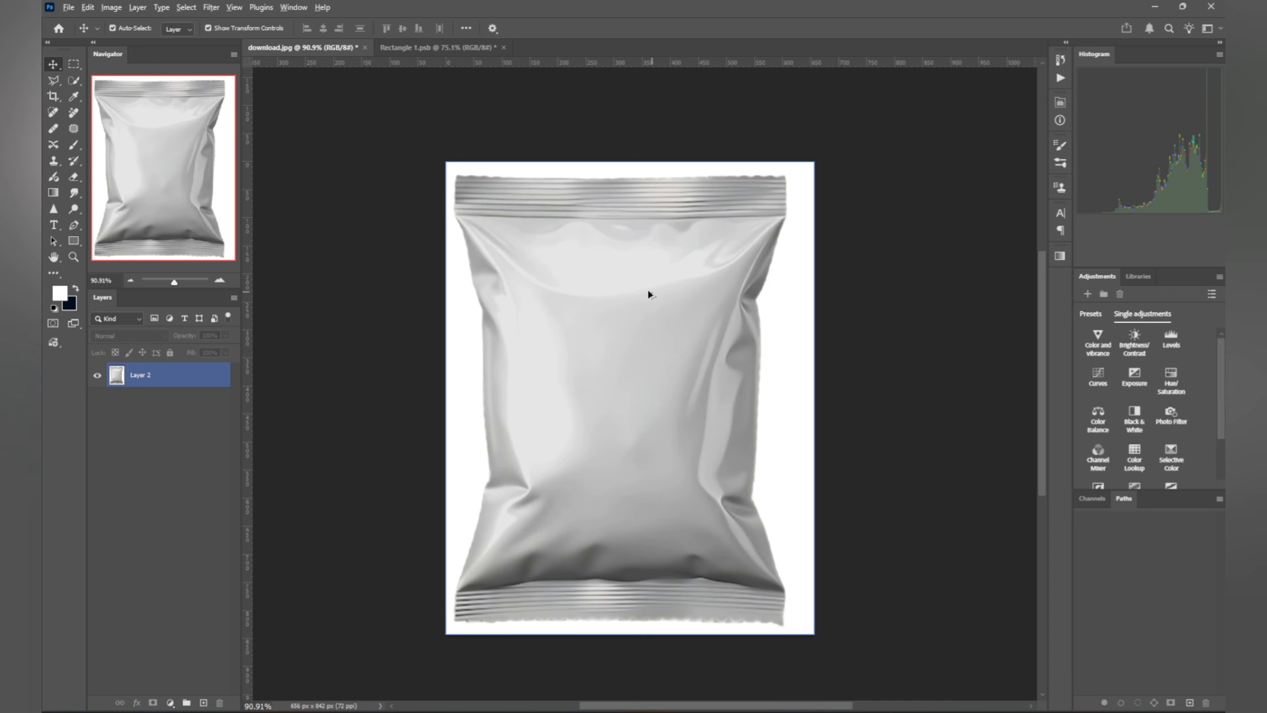
# Step: Zoom the blank foil bag to 100% and open the Quick Selection tool flyout
pyautogui.scroll(1, 647, 288)
pyautogui.click(74, 82)
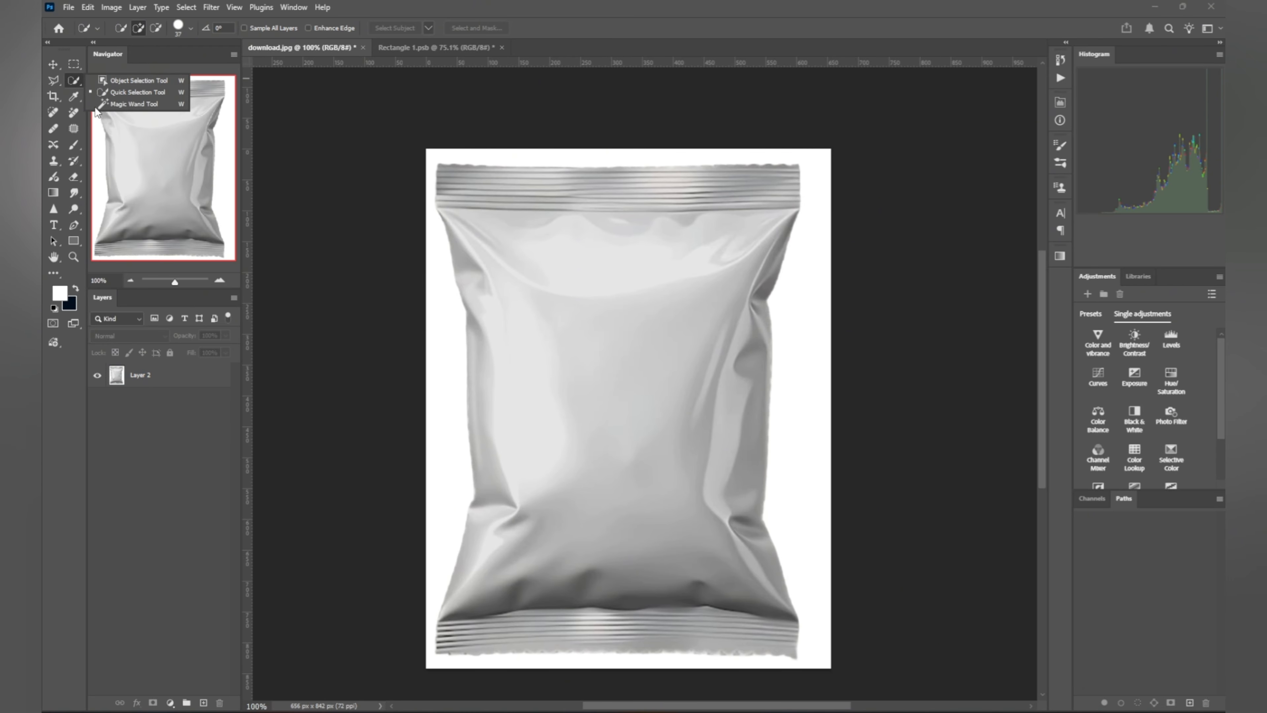
# Step: Select the foil bag with Object Selection's Select Subject and copy it to a new Layer 3
pyautogui.click(130, 81)
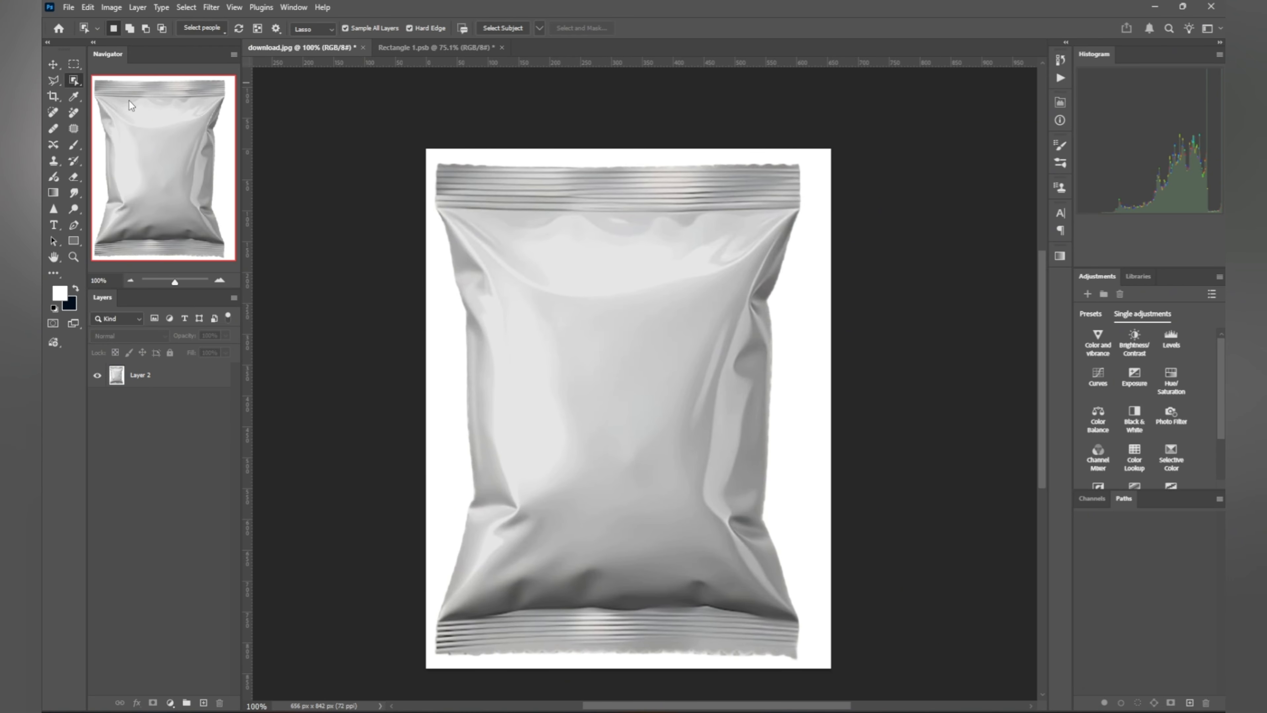
pyautogui.click(493, 28)
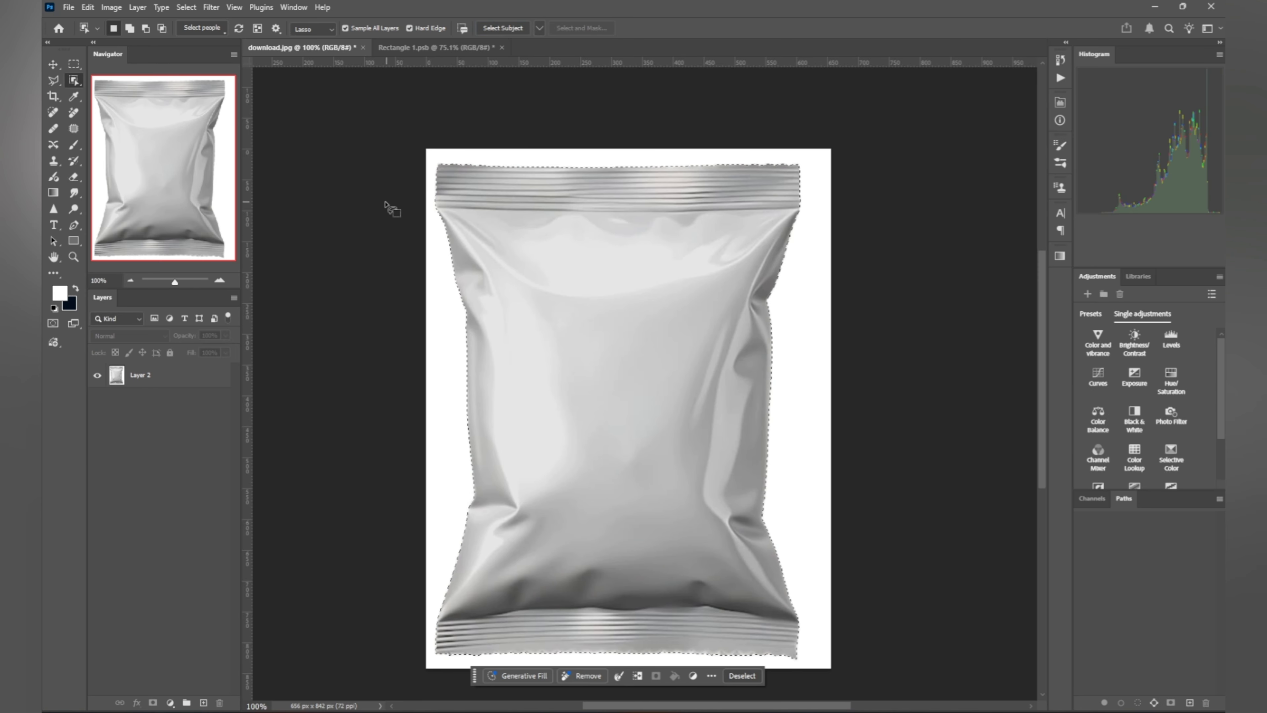
pyautogui.click(178, 378)
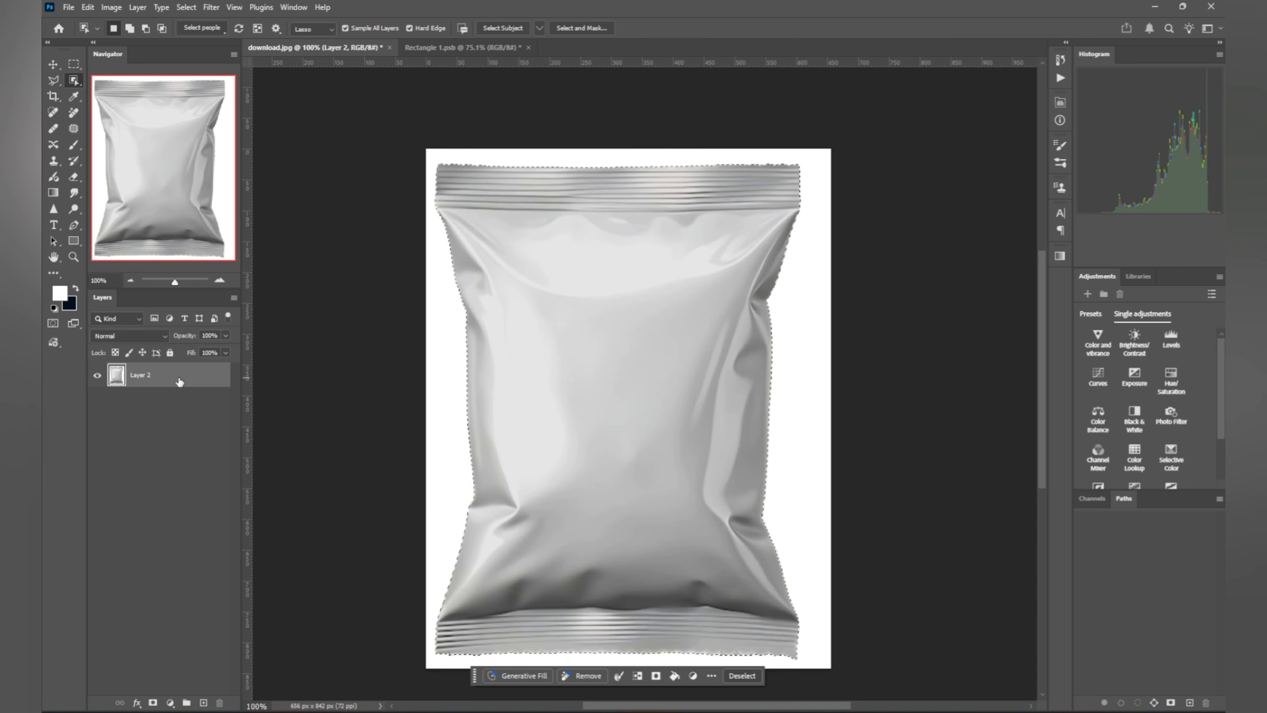
pyautogui.hotkey('ctrl', 'j')
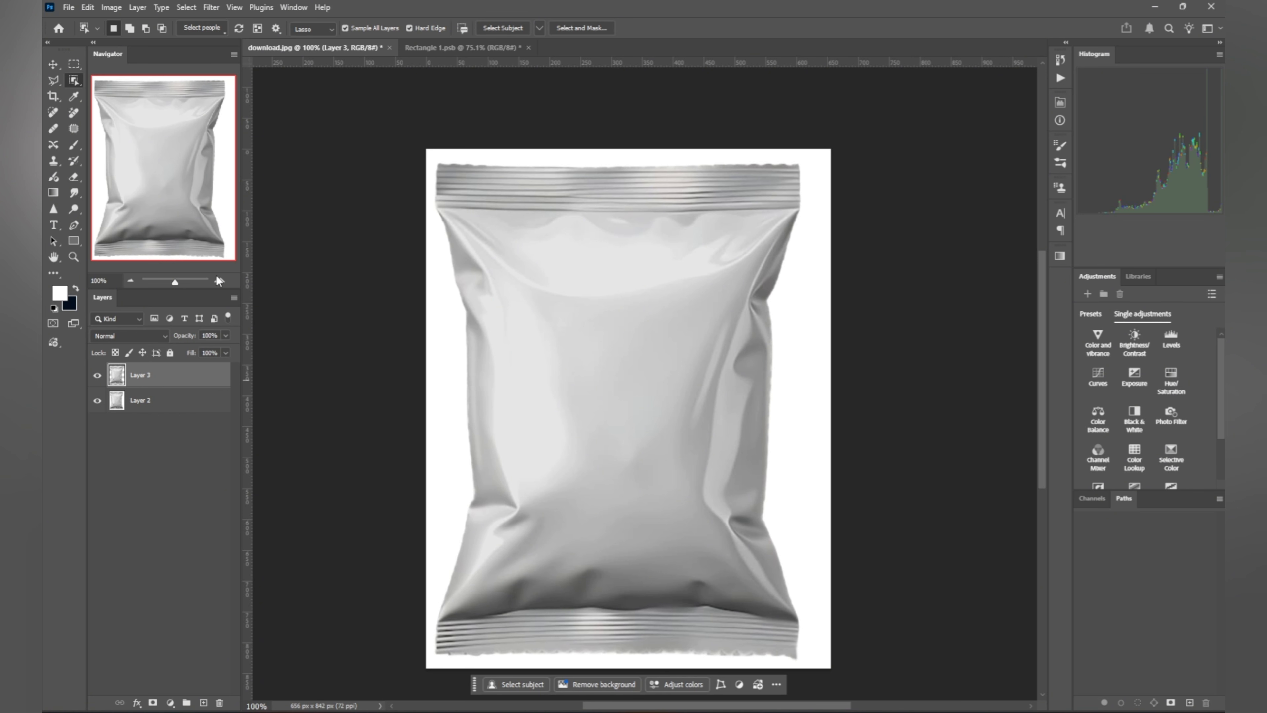
pyautogui.click(73, 240)
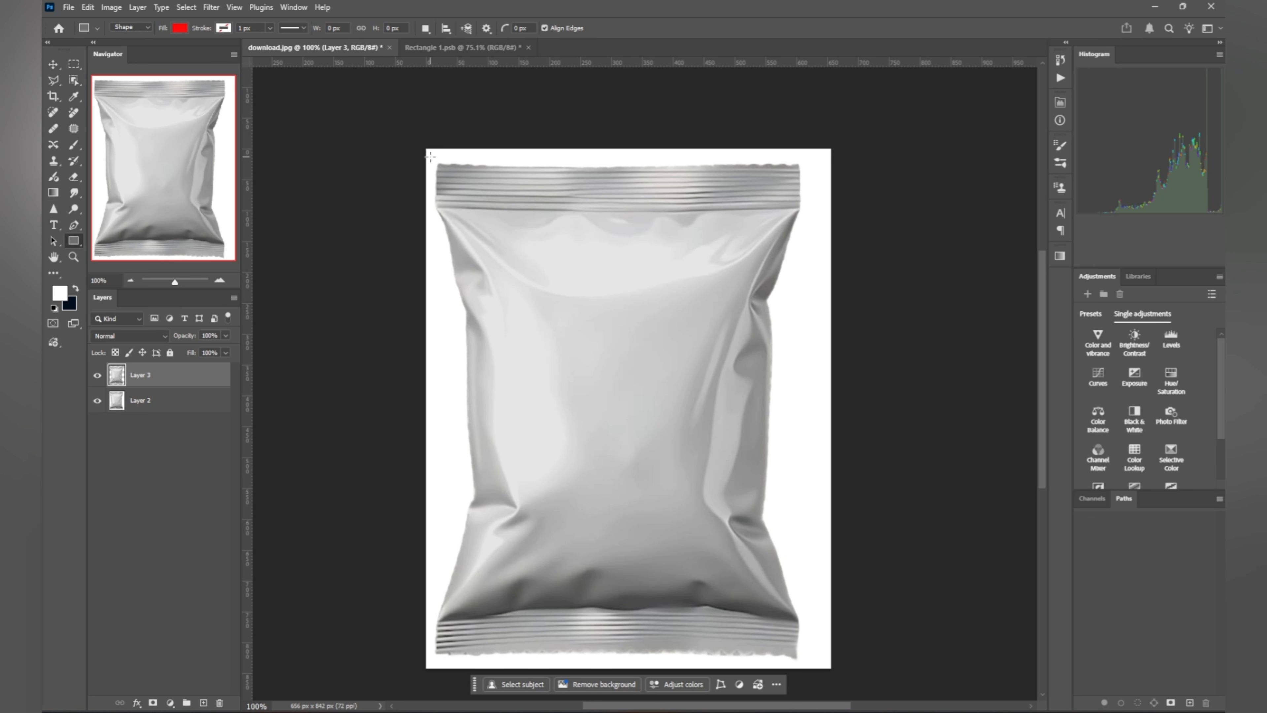
# Step: Draw a red rectangle covering the bag and convert Rectangle 1 to a smart object
pyautogui.moveTo(431, 158); pyautogui.dragTo(808, 661)
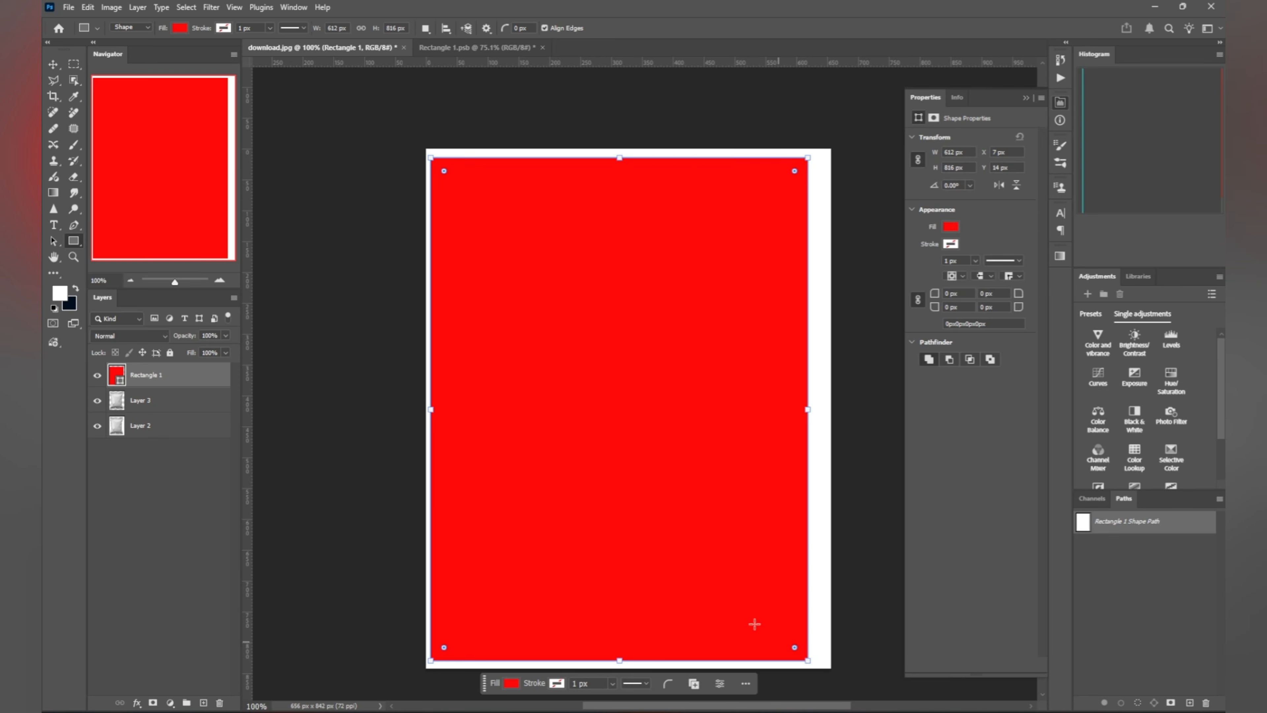
pyautogui.click(53, 64)
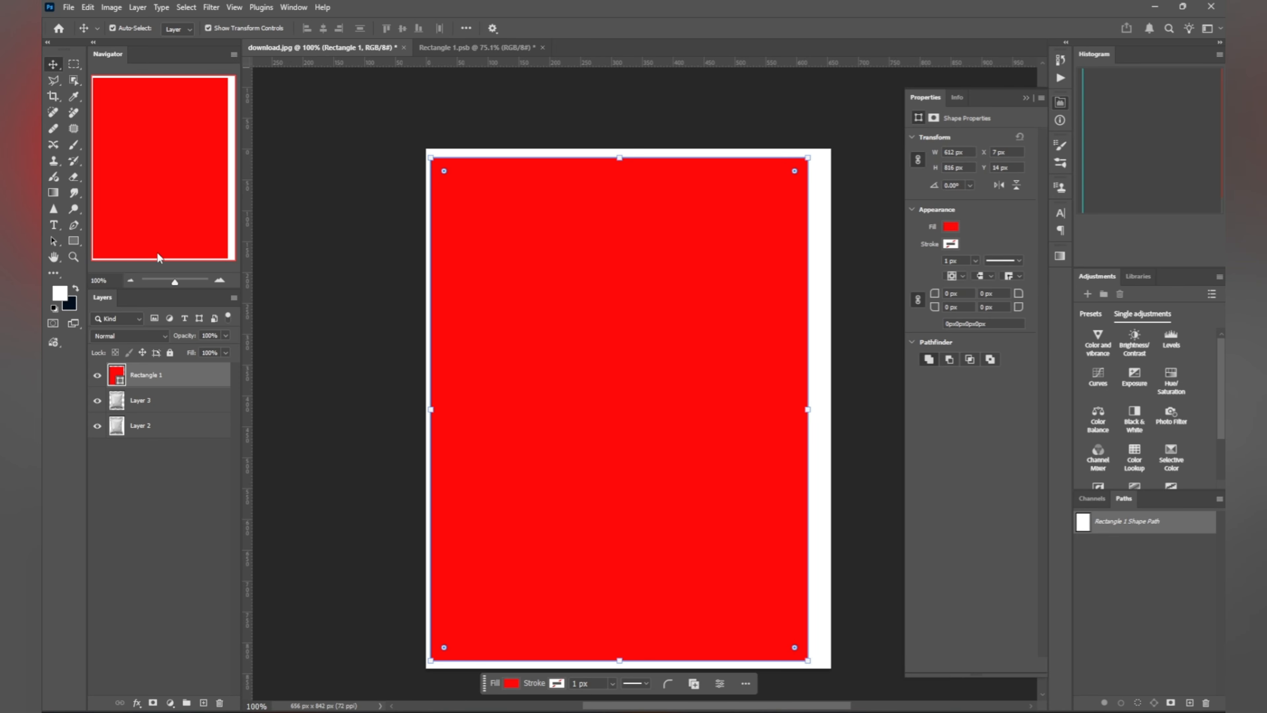
pyautogui.rightClick(186, 375)
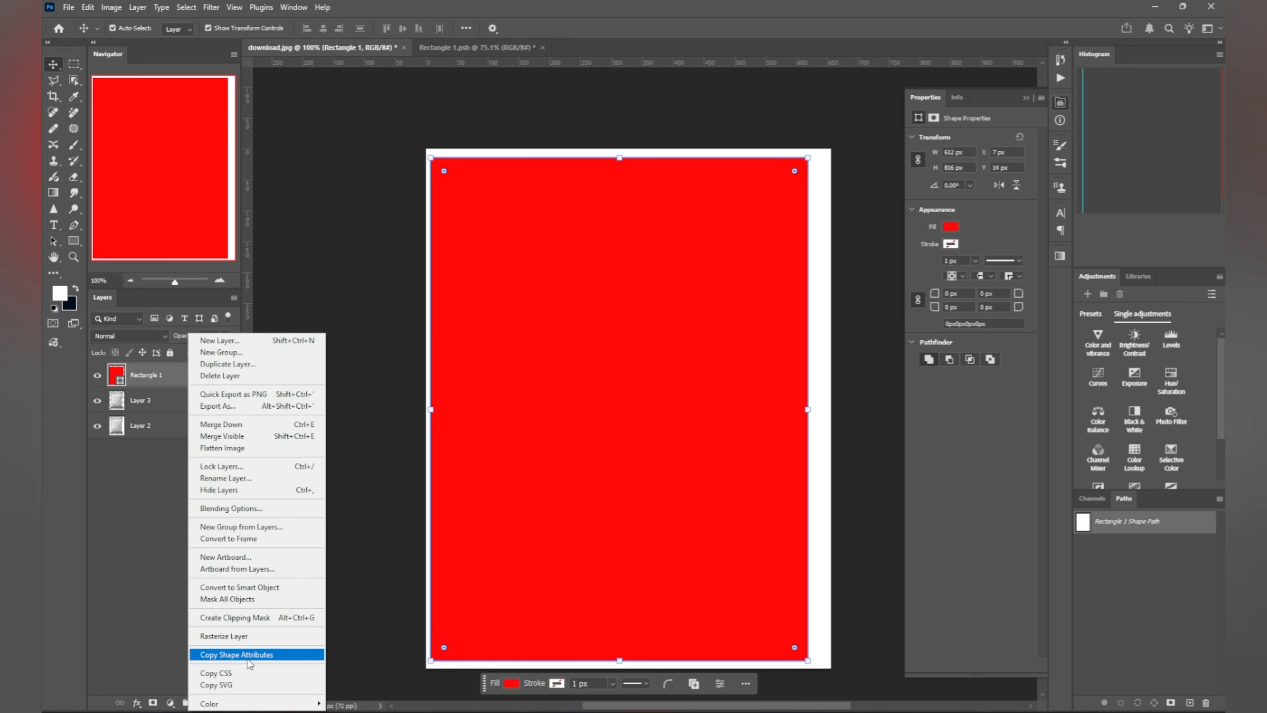
pyautogui.click(240, 587)
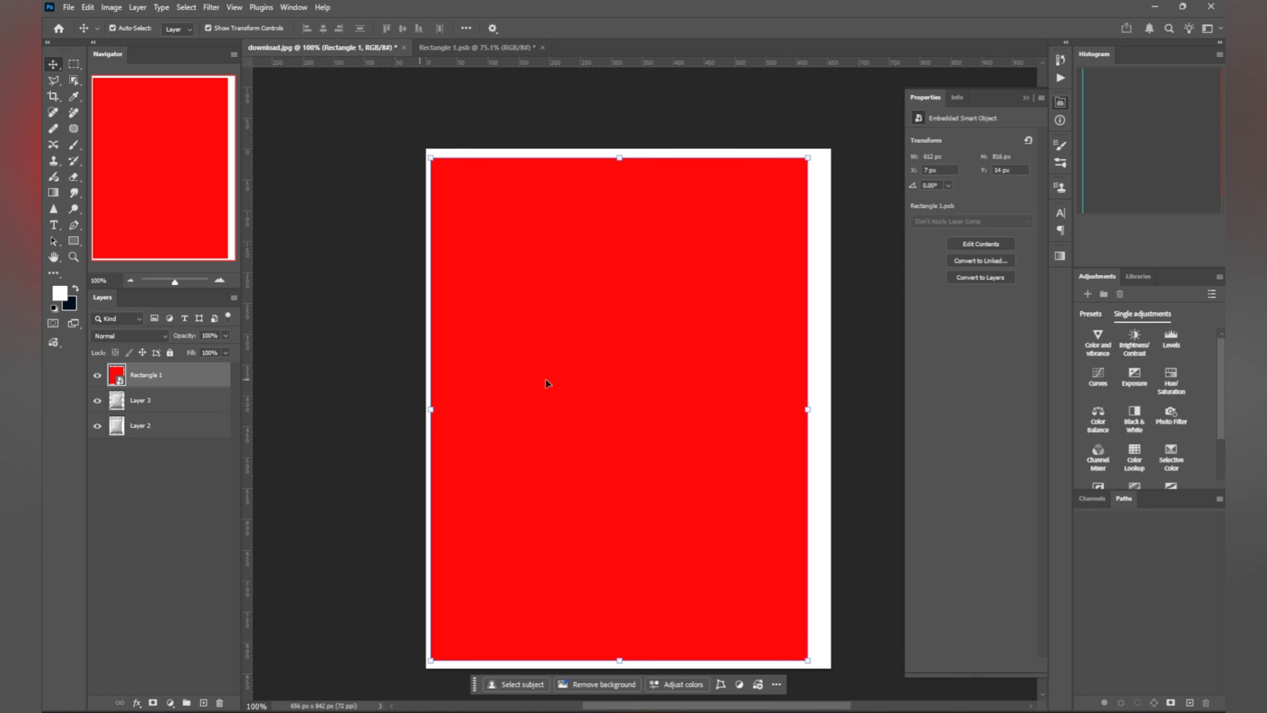
# Step: Lower Rectangle 1's opacity to 50% and close the shape properties panel
pyautogui.scroll(1, 630, 355)
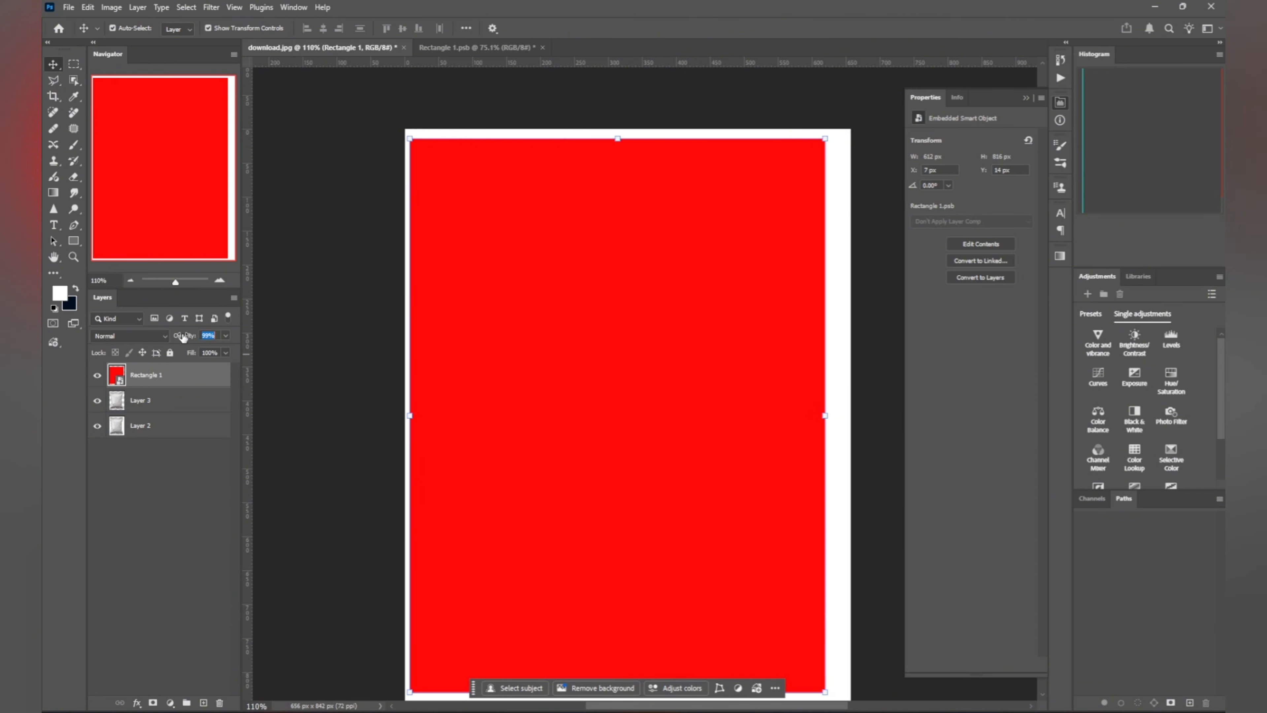
pyautogui.moveTo(183, 338); pyautogui.dragTo(154, 333)
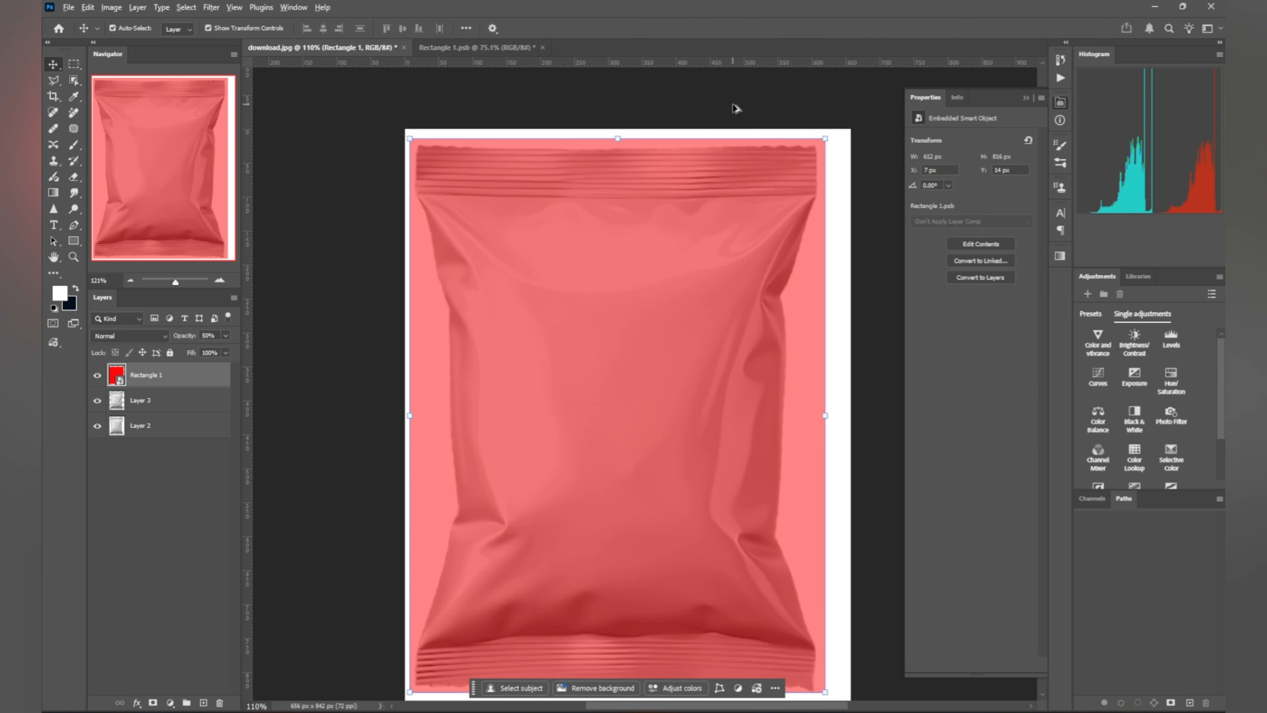
pyautogui.scroll(2, 690, 252)
pyautogui.click(1025, 97)
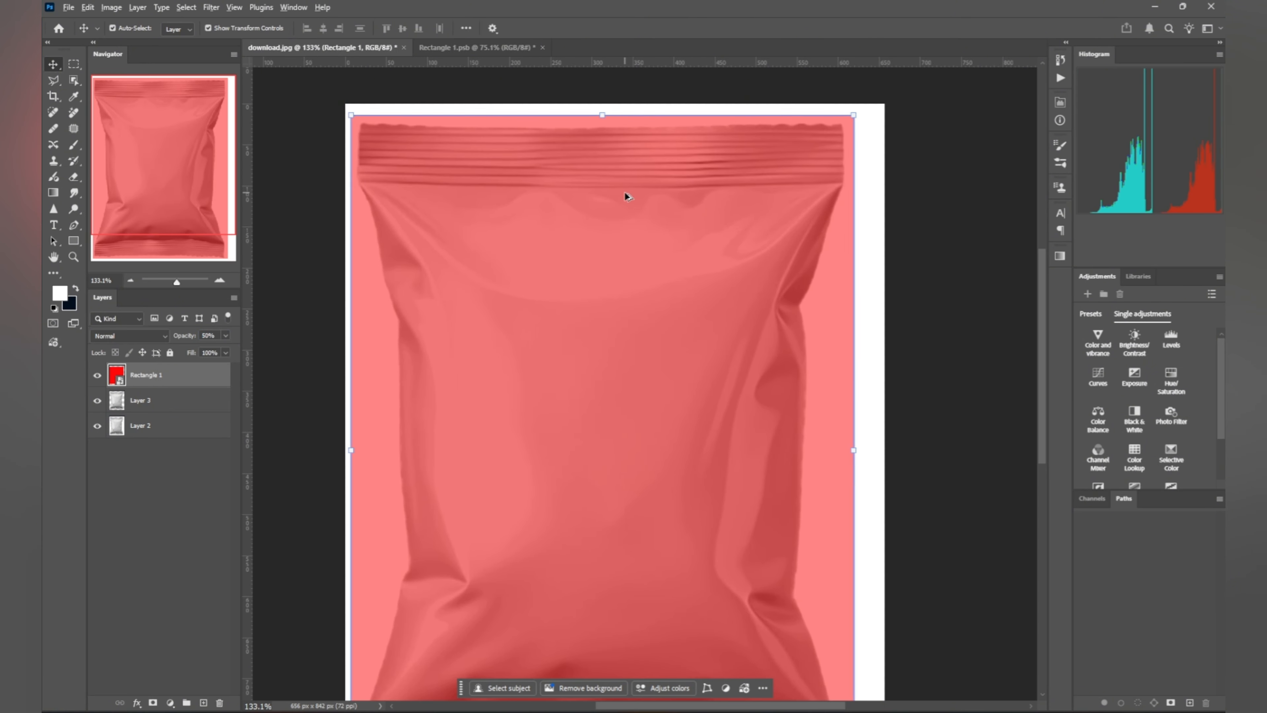
pyautogui.scroll(-1, 625, 191)
# Step: Perspective-transform Rectangle 1, pulling its top and bottom corners inward to match the bag's outline
pyautogui.hotkey('ctrl', 't')
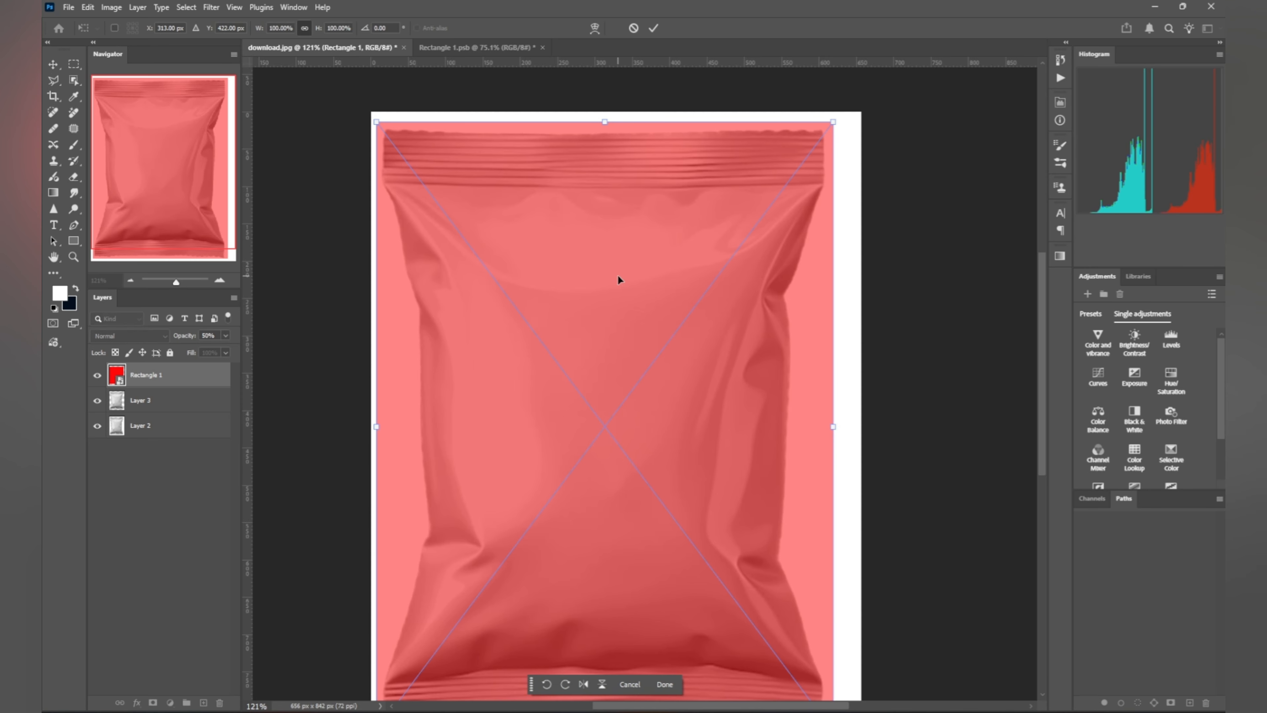
pyautogui.rightClick(617, 281)
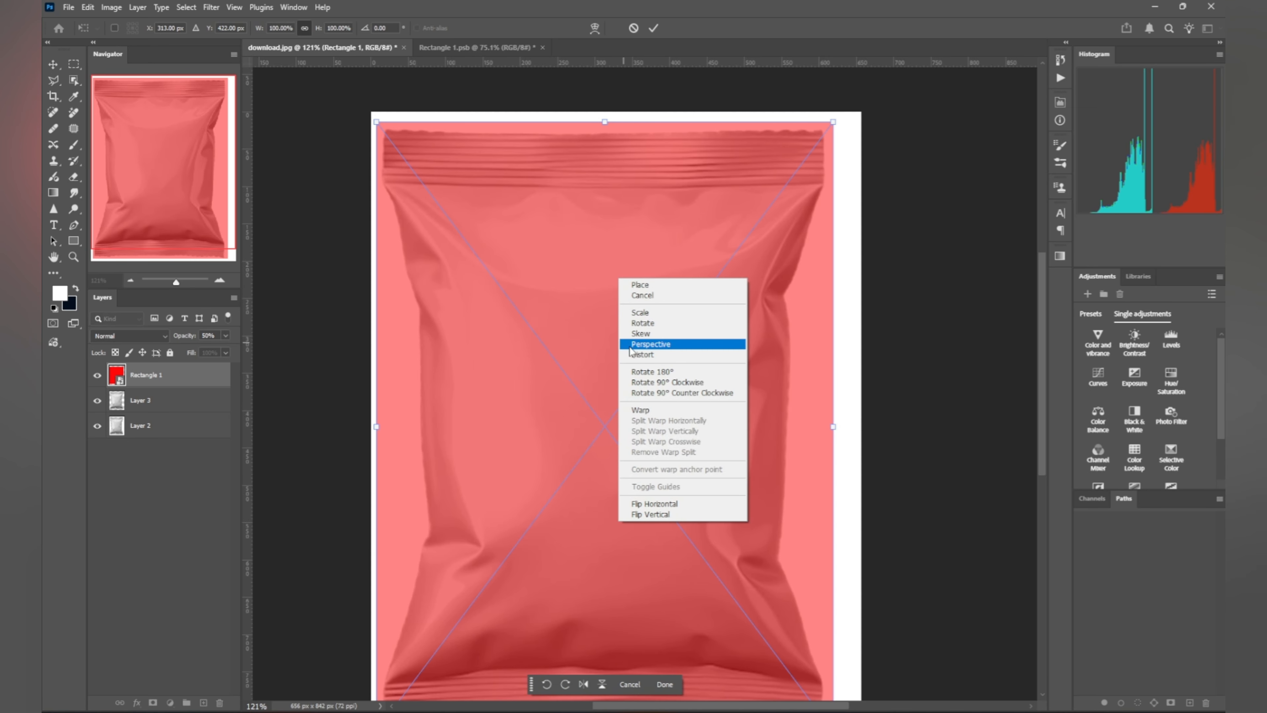
pyautogui.click(659, 345)
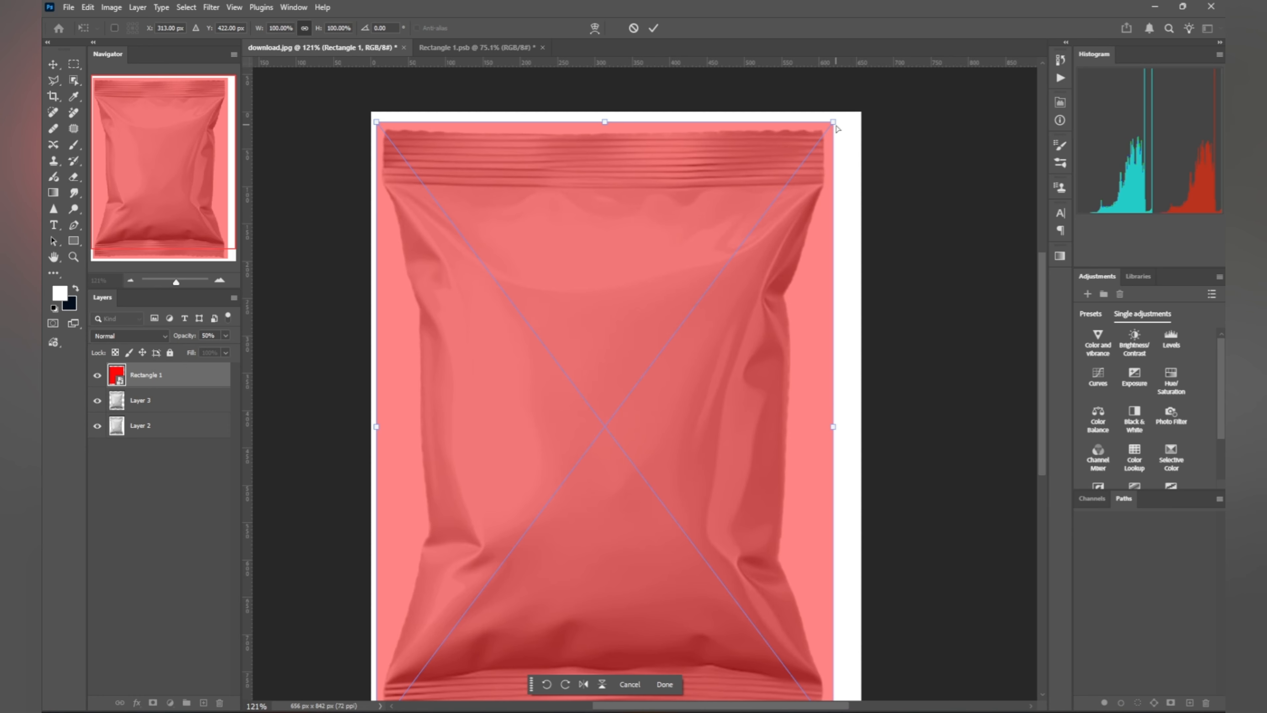
pyautogui.moveTo(836, 127); pyautogui.dragTo(826, 132)
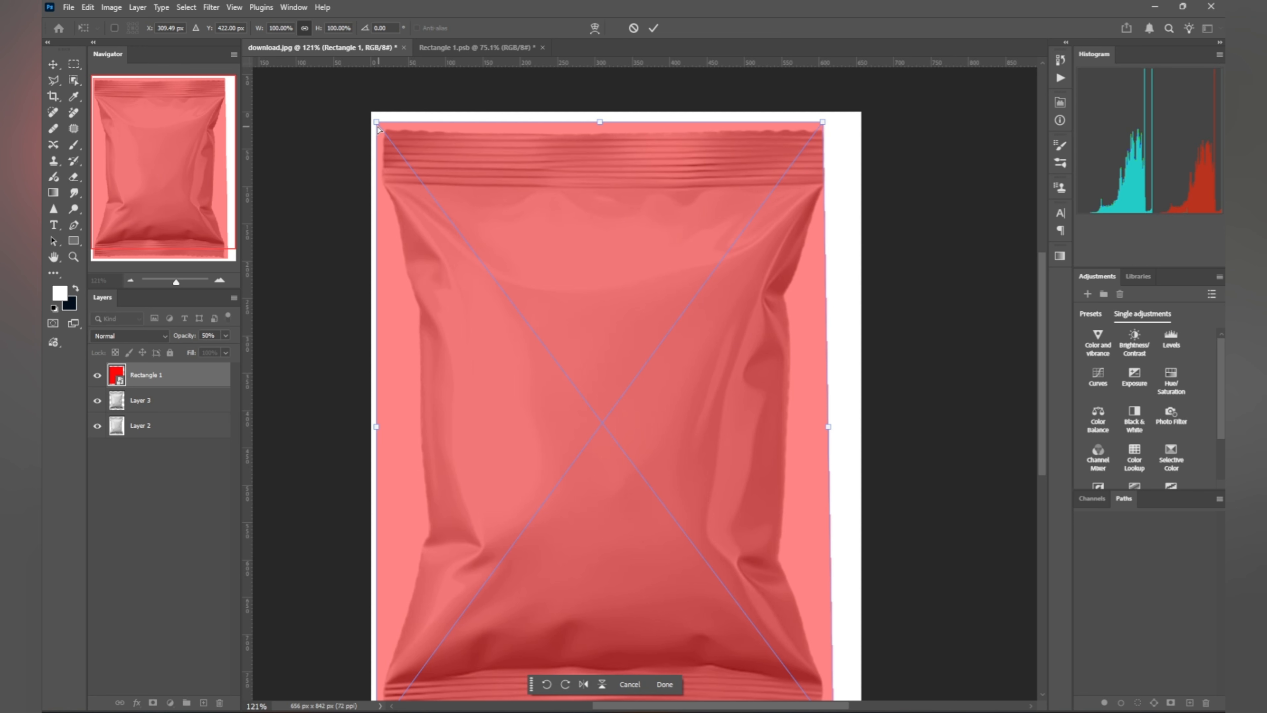
pyautogui.moveTo(378, 126); pyautogui.dragTo(383, 126)
pyautogui.scroll(-2, 572, 309)
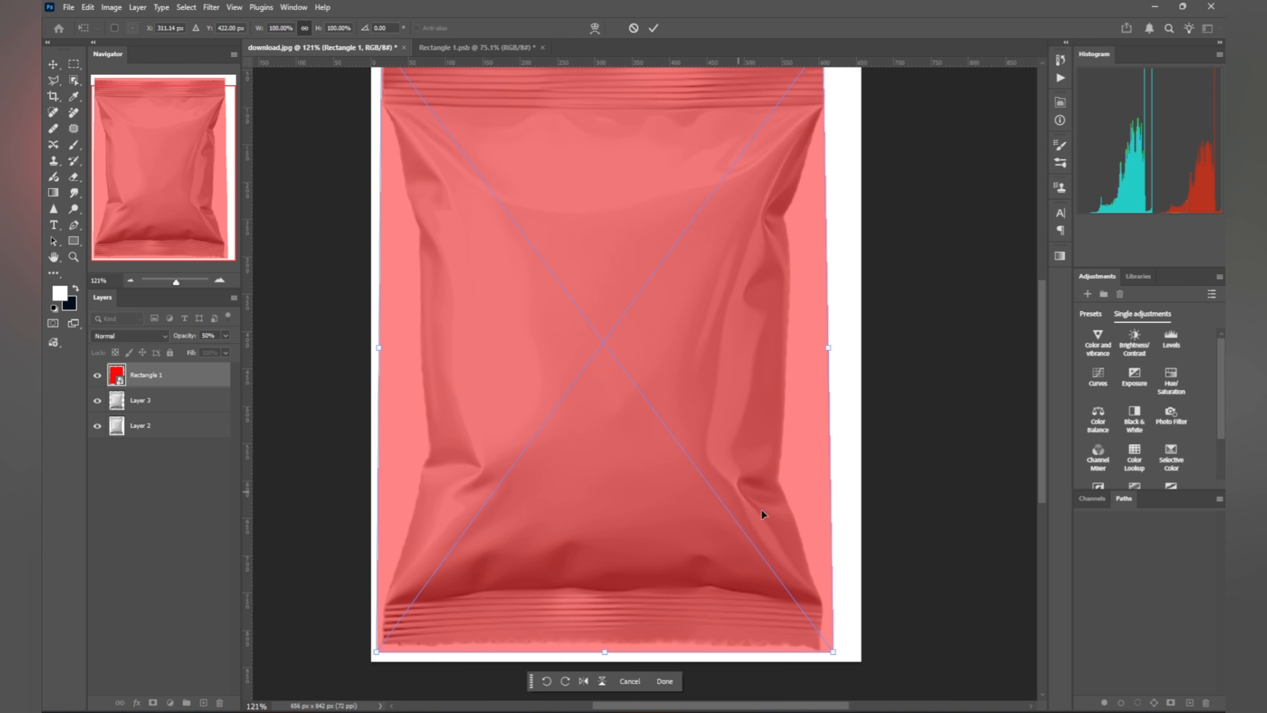
pyautogui.moveTo(834, 654); pyautogui.dragTo(829, 656)
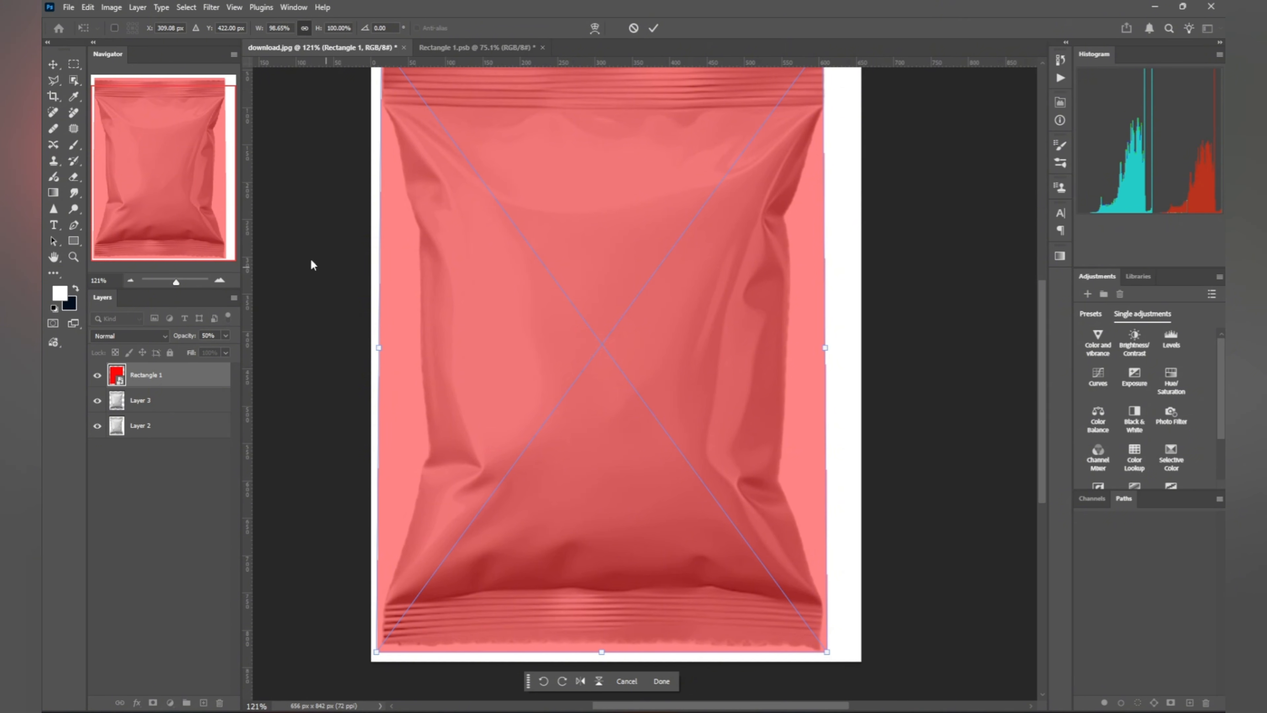
pyautogui.rightClick(696, 182)
# Step: Switch to a warp grid and curve the overlay's top and bottom edges to follow the bag
pyautogui.click(734, 314)
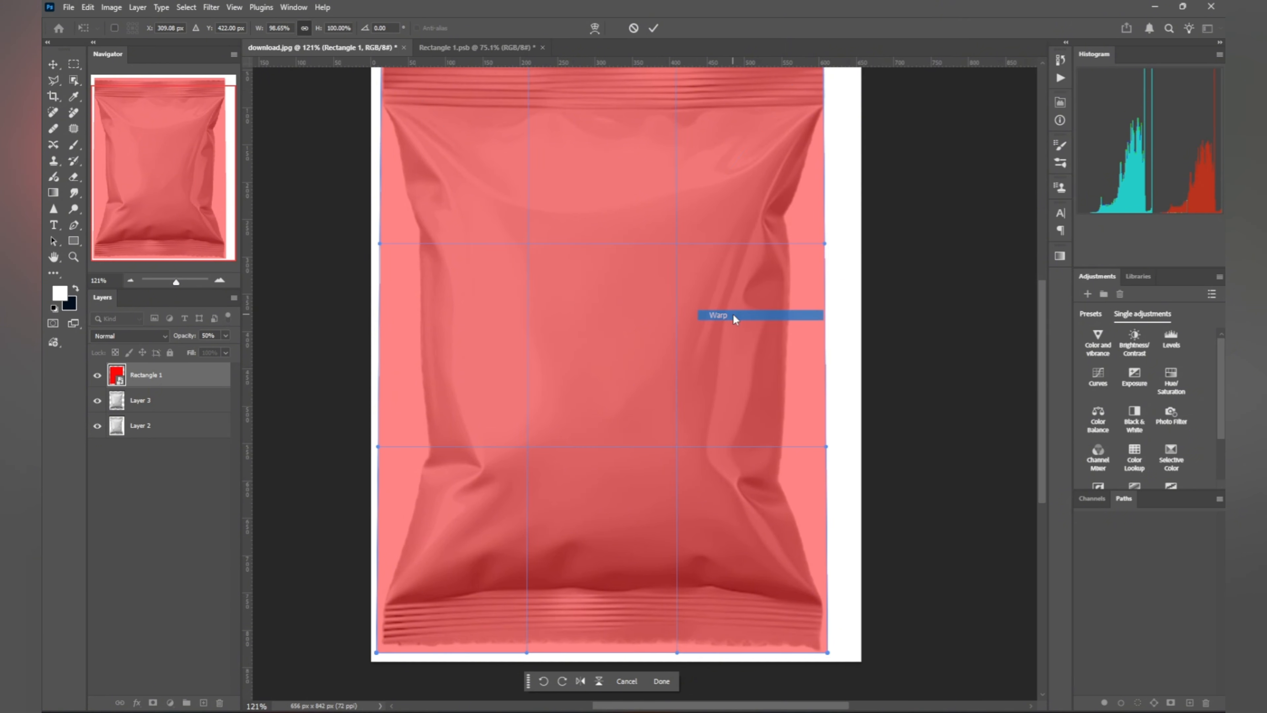
pyautogui.scroll(3, 802, 221)
pyautogui.scroll(5, 625, 156)
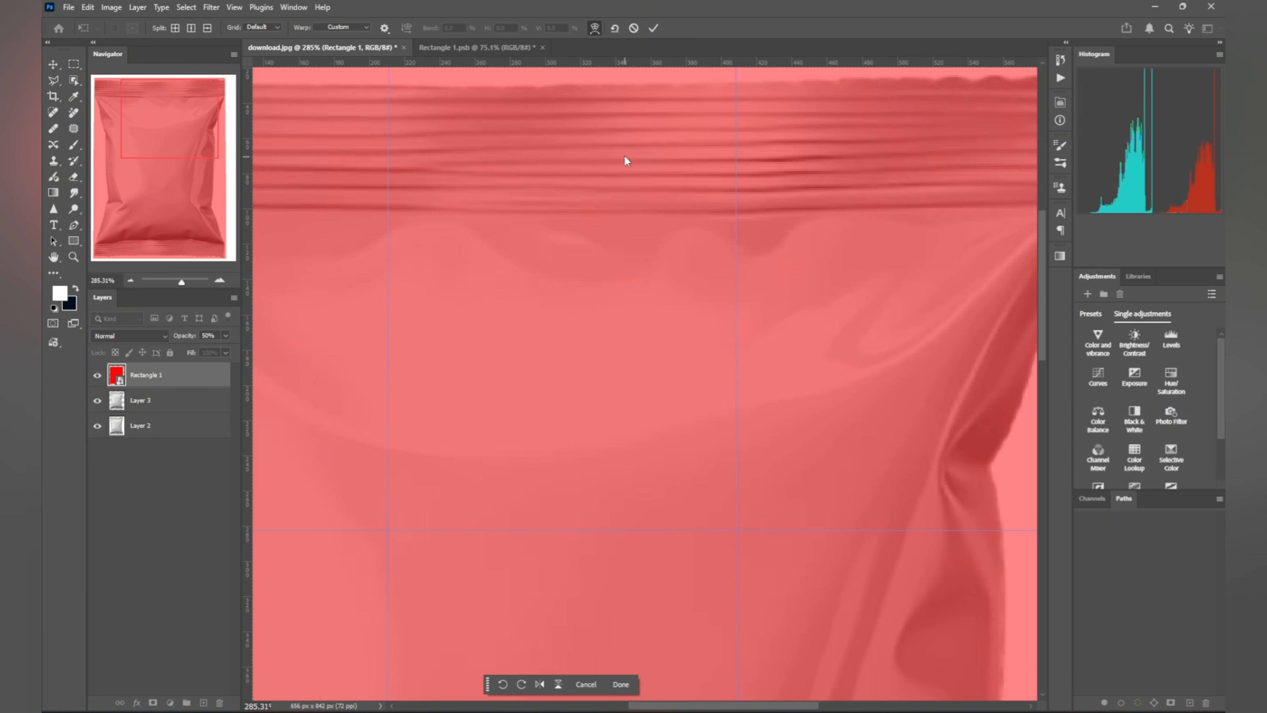
pyautogui.scroll(2, 691, 281)
pyautogui.scroll(-3, 699, 281)
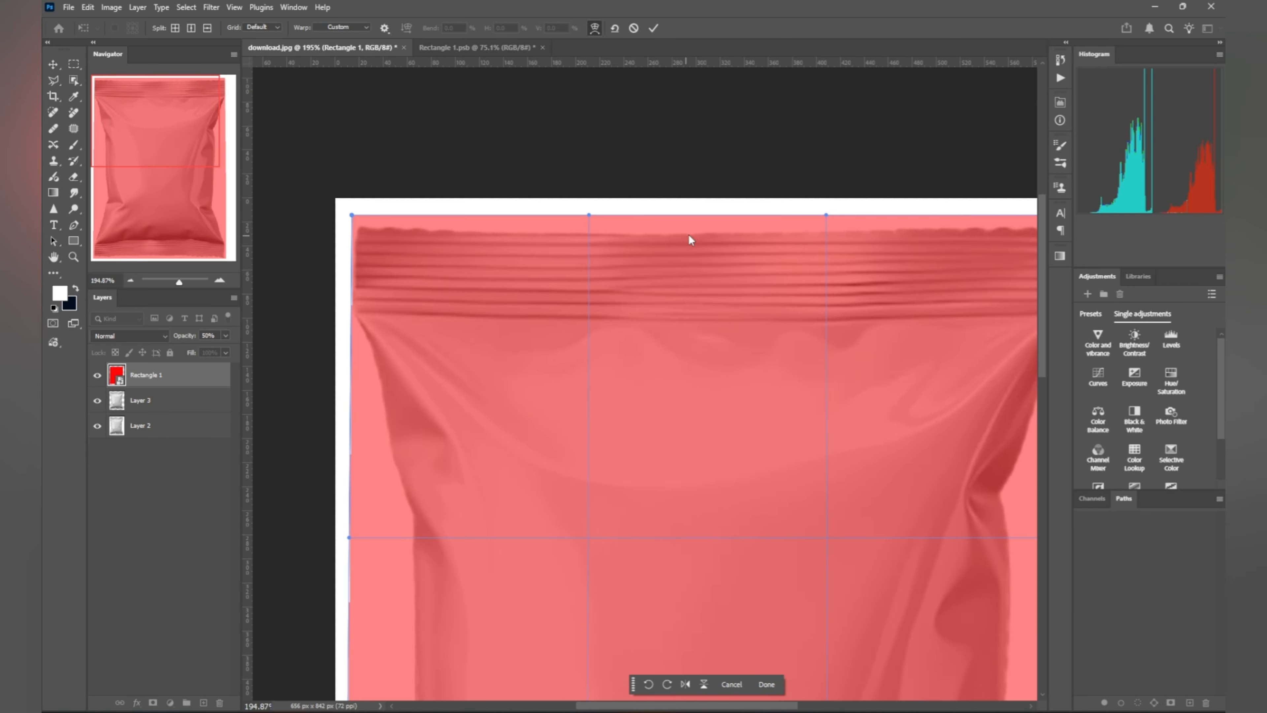
pyautogui.moveTo(700, 219); pyautogui.dragTo(697, 232)
pyautogui.scroll(-3, 793, 311)
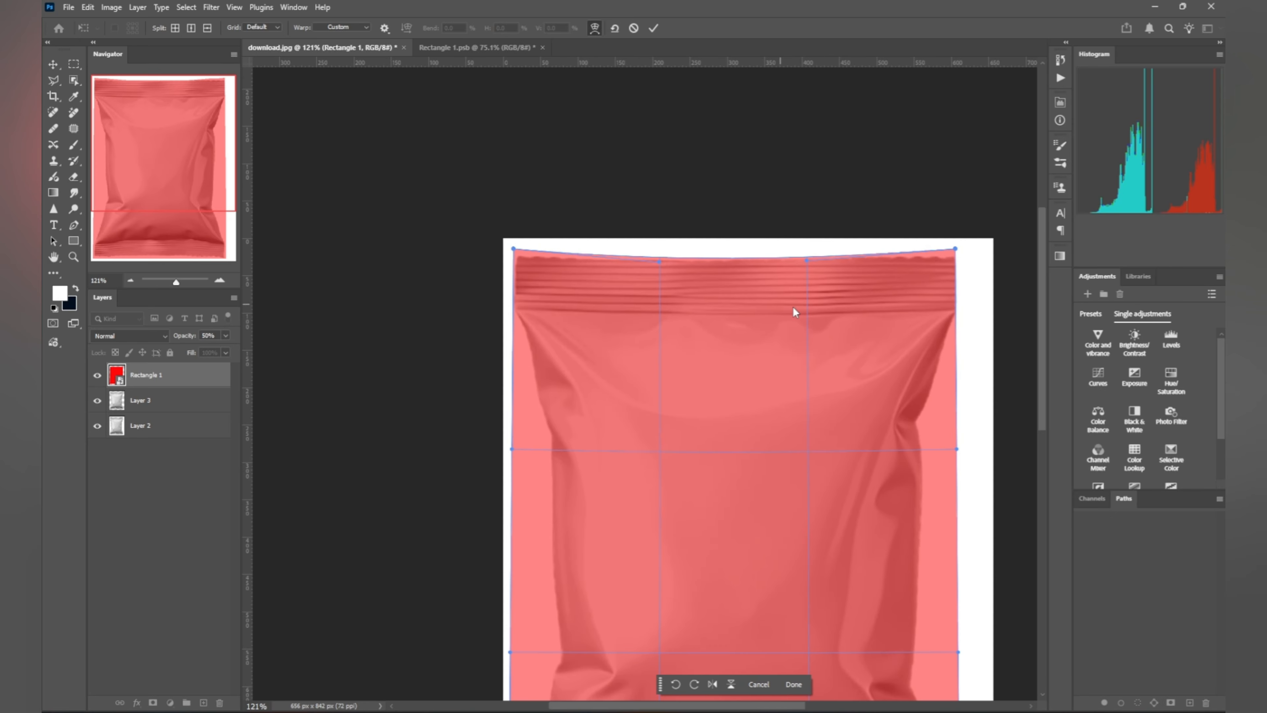
pyautogui.moveTo(831, 480); pyautogui.dragTo(815, 263)
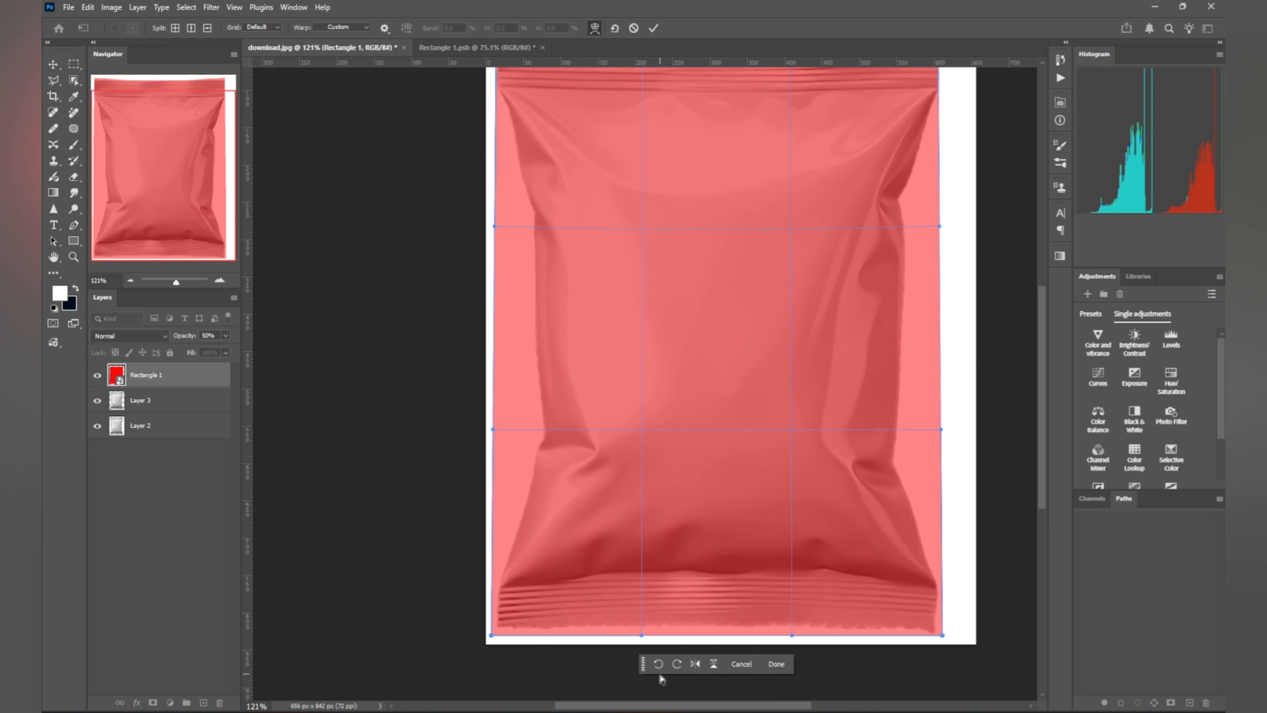
pyautogui.scroll(3, 740, 575)
pyautogui.moveTo(687, 541); pyautogui.dragTo(690, 538)
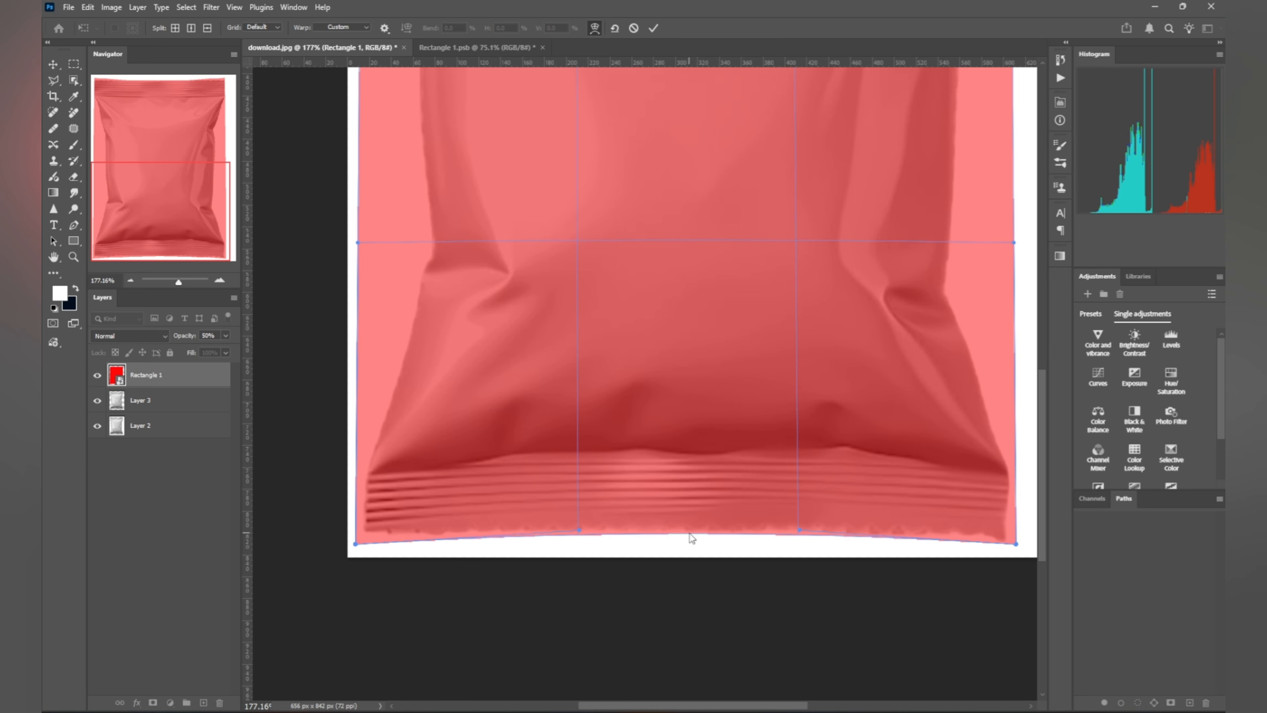
# Step: Bend the overlay's right side, upper-right corner and left edge to hug the bag
pyautogui.scroll(-1, 720, 458)
pyautogui.moveTo(780, 342); pyautogui.dragTo(758, 429)
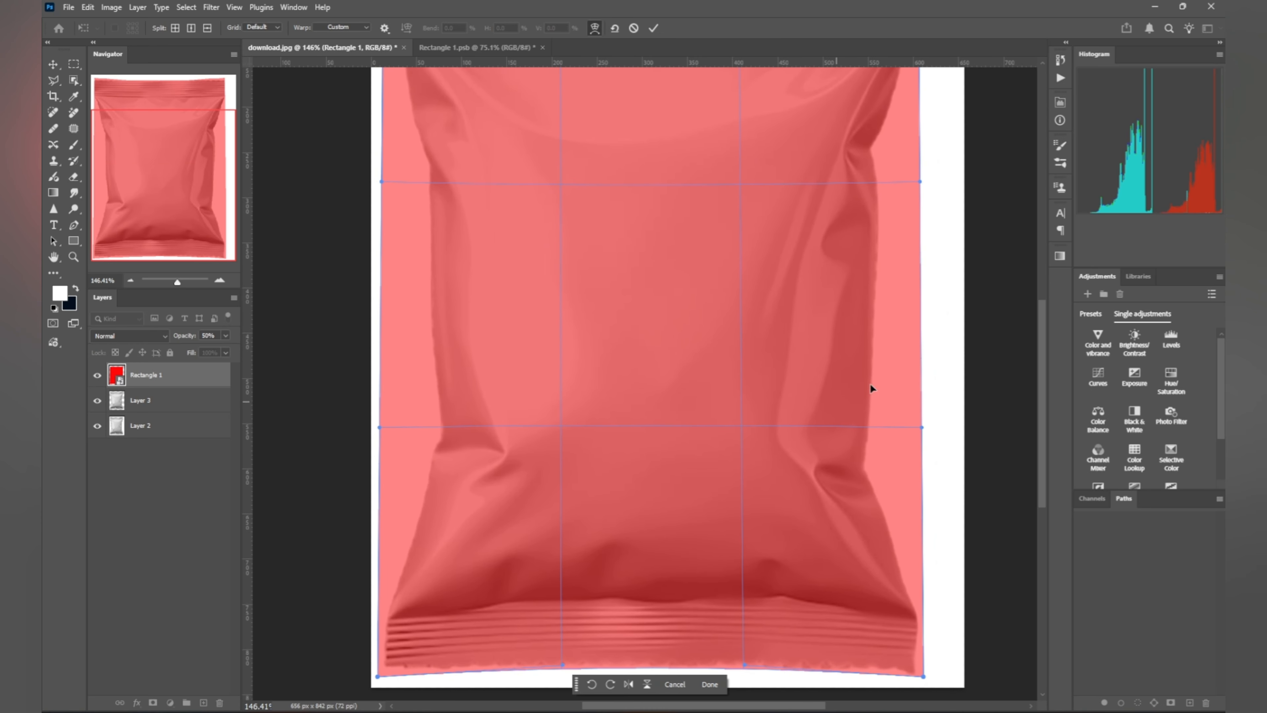
pyautogui.moveTo(920, 298)
pyautogui.mouseDown()
pyautogui.moveTo(874, 293)
pyautogui.moveTo(898, 297)
pyautogui.mouseUp()
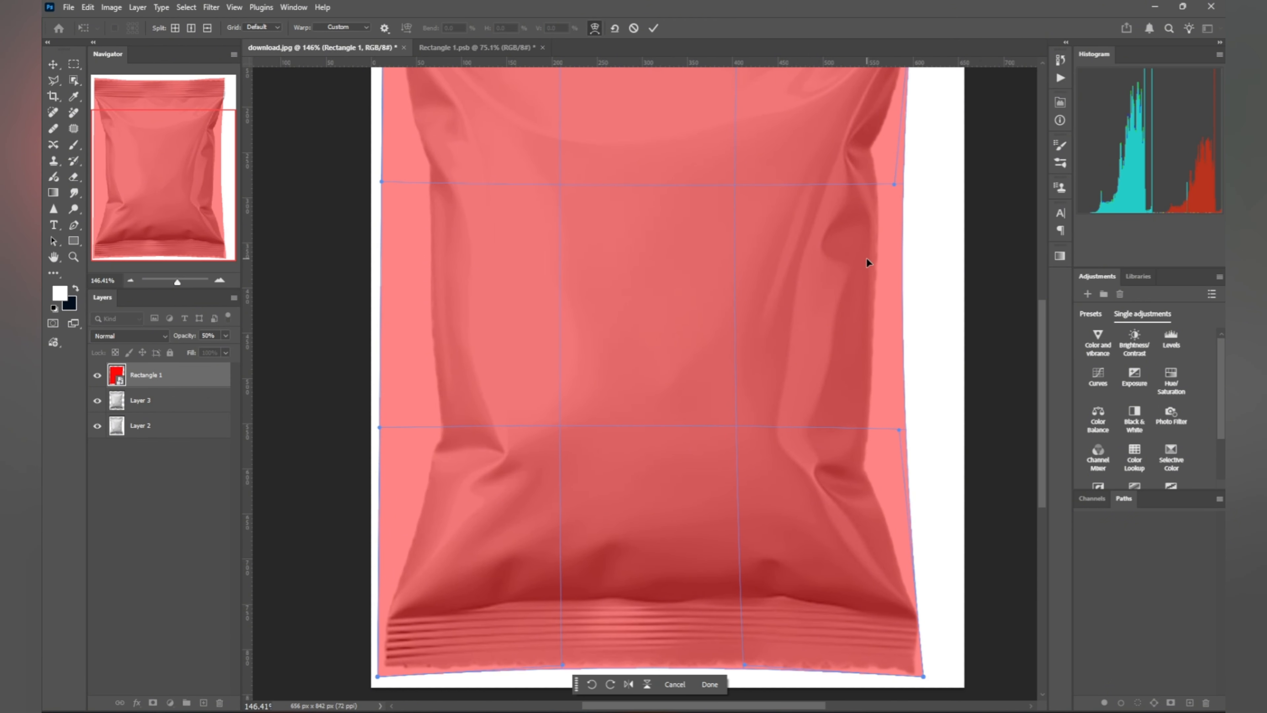
pyautogui.scroll(-1, 896, 195)
pyautogui.moveTo(820, 291); pyautogui.dragTo(812, 431)
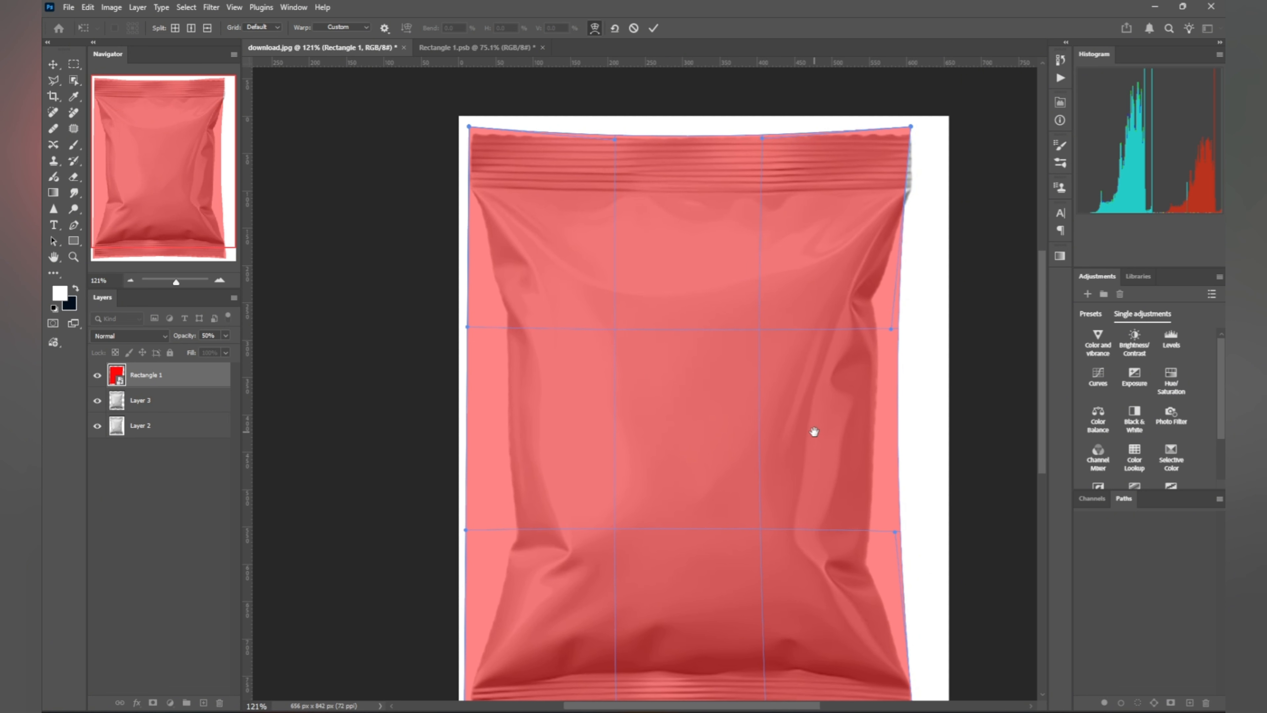
pyautogui.scroll(3, 902, 204)
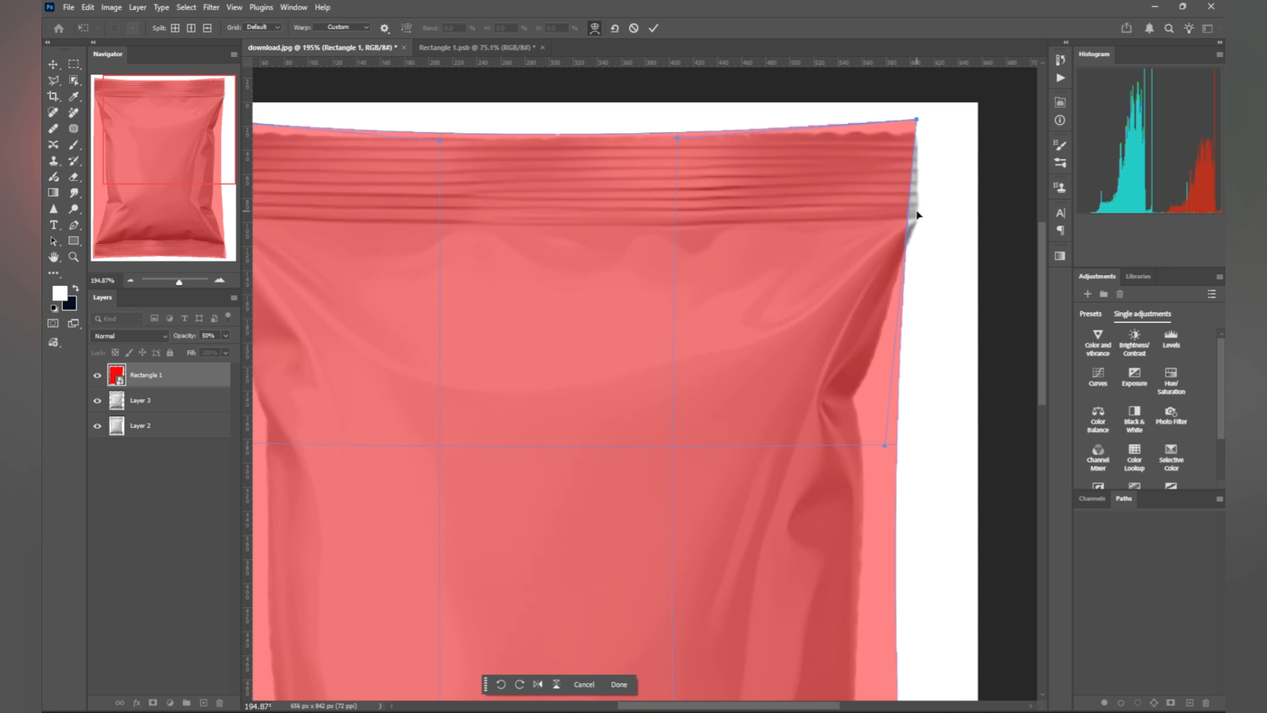
pyautogui.moveTo(918, 215); pyautogui.dragTo(920, 192)
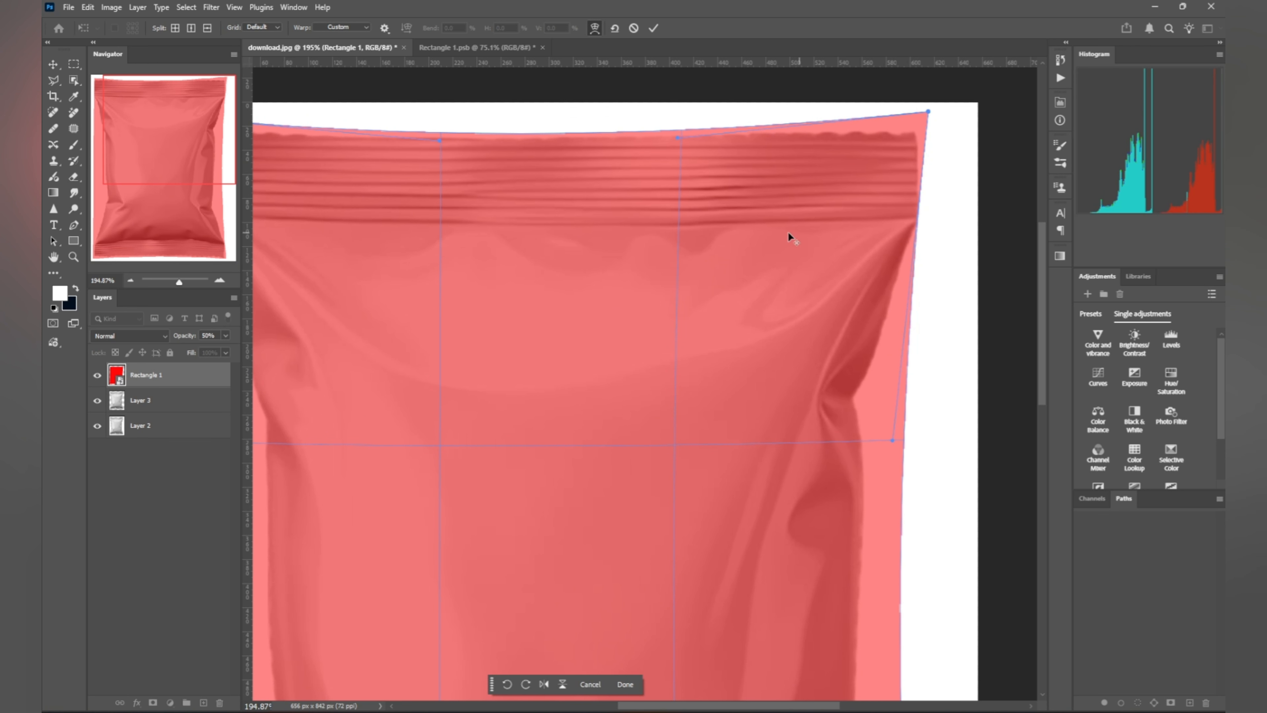
pyautogui.scroll(-3, 789, 238)
pyautogui.moveTo(531, 343); pyautogui.dragTo(632, 296)
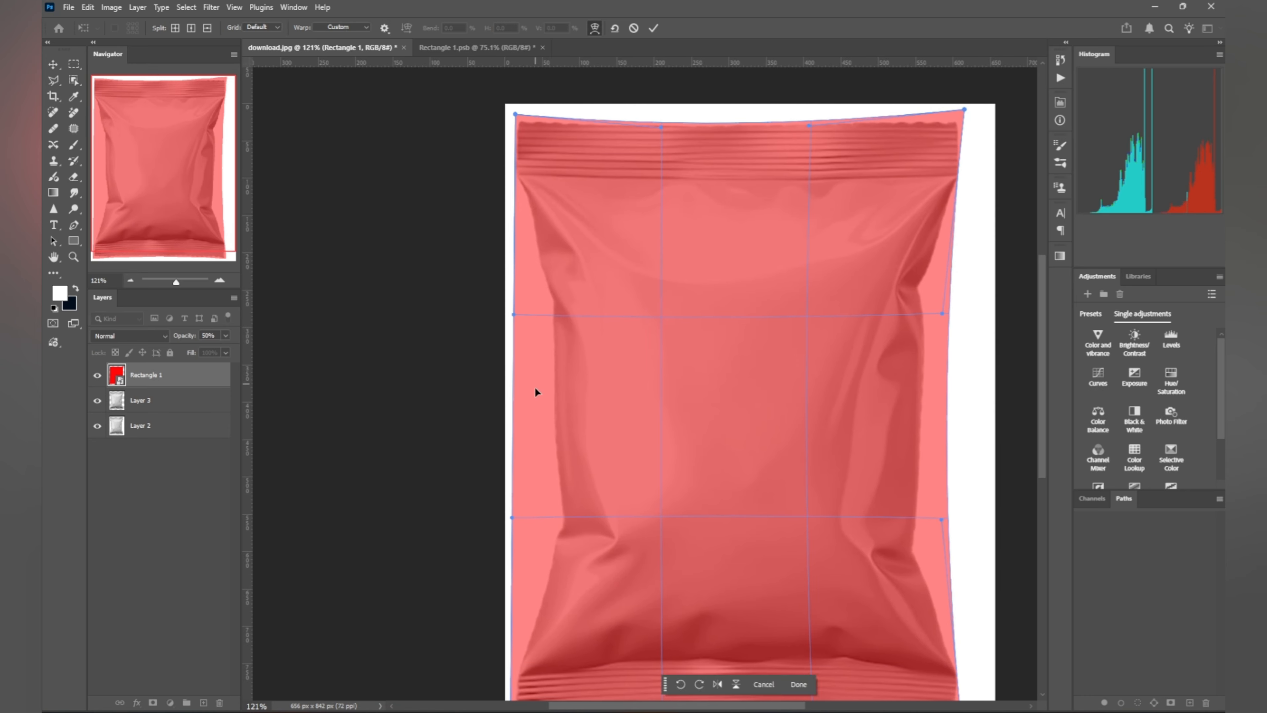
pyautogui.moveTo(521, 409)
pyautogui.mouseDown()
pyautogui.moveTo(539, 411)
pyautogui.moveTo(523, 407)
pyautogui.mouseUp()
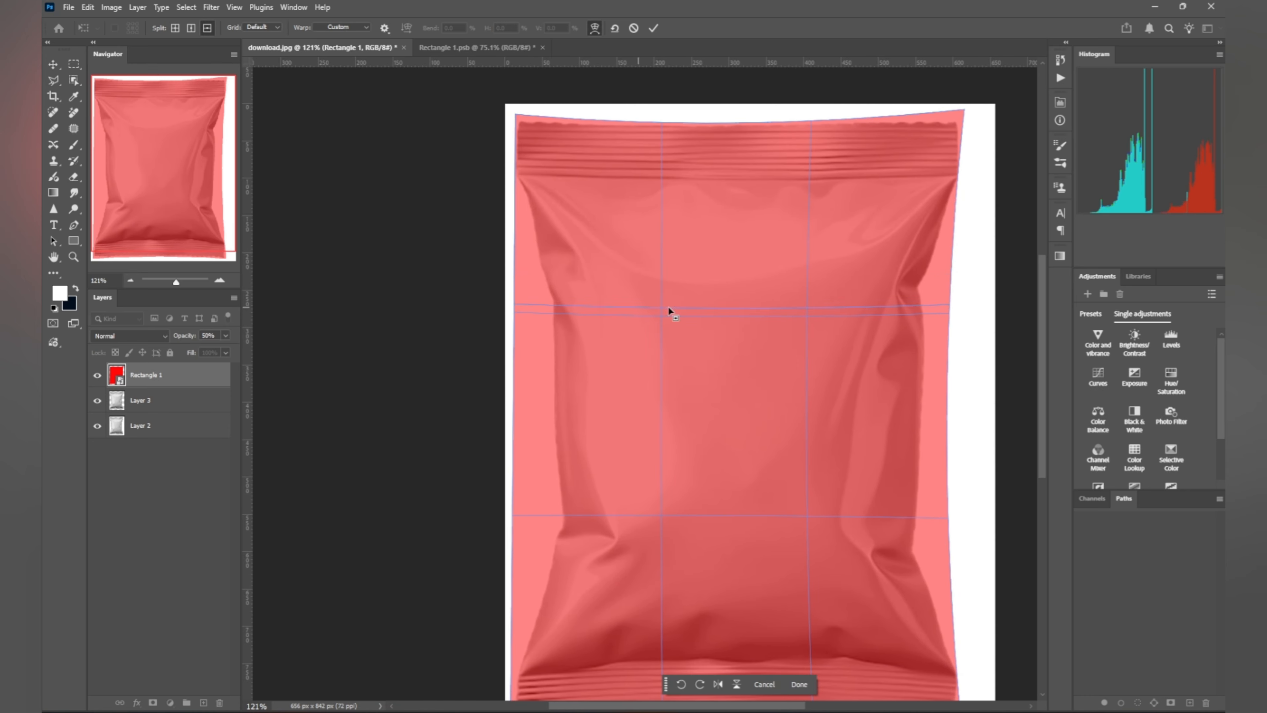
# Step: Add split lines to the warp mesh and reshape the overlay's left edge to the bag contour
pyautogui.click(768, 184)
pyautogui.moveTo(536, 373); pyautogui.dragTo(528, 373)
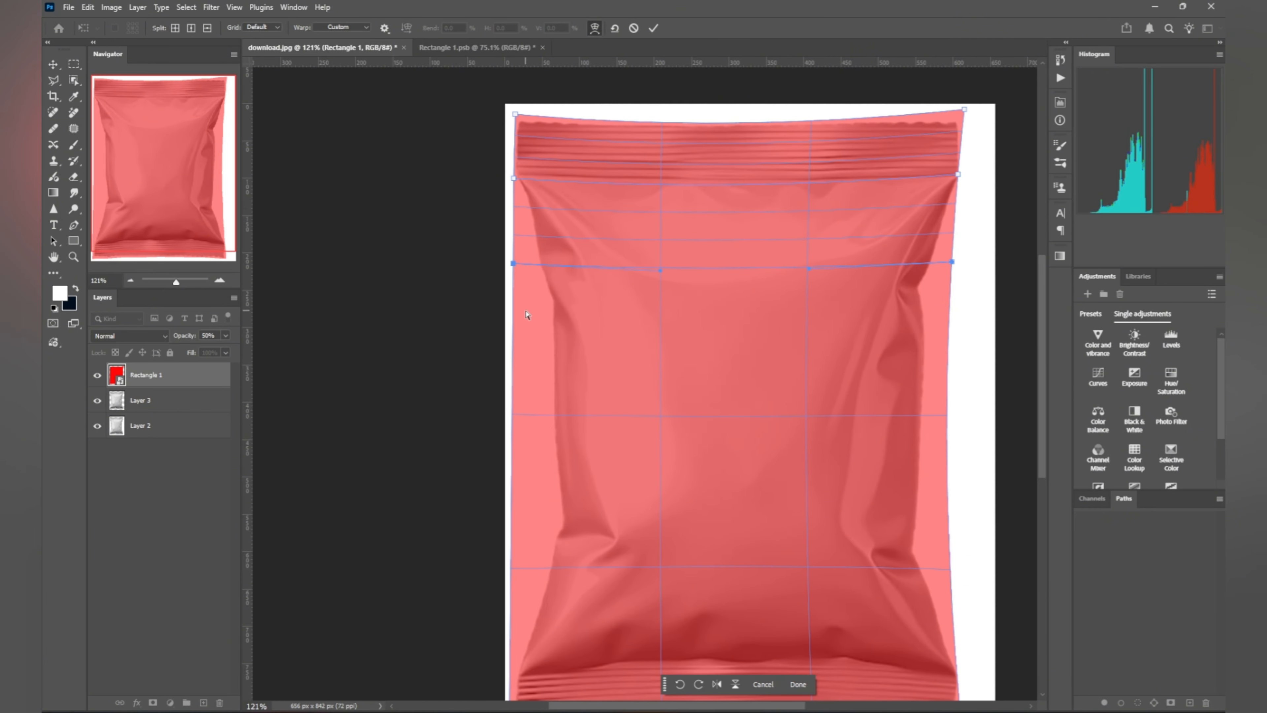
pyautogui.moveTo(525, 310); pyautogui.dragTo(542, 348)
pyautogui.scroll(-3, 582, 346)
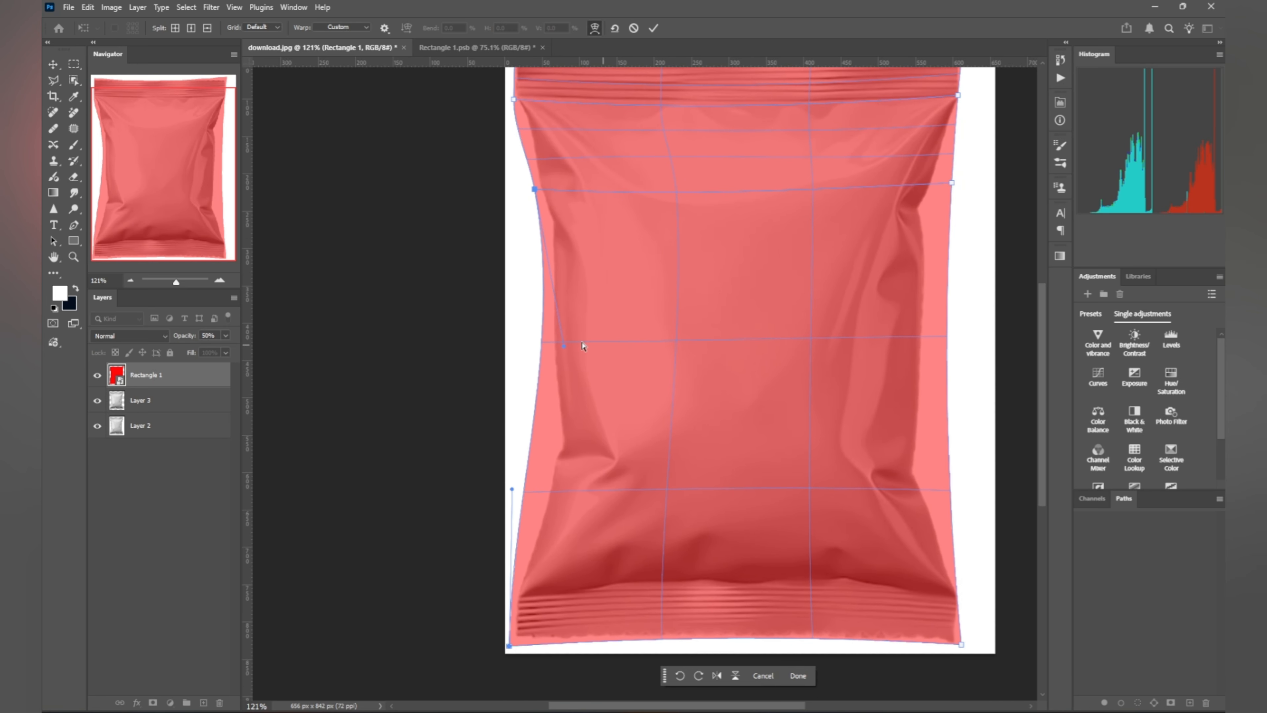
pyautogui.click(642, 423)
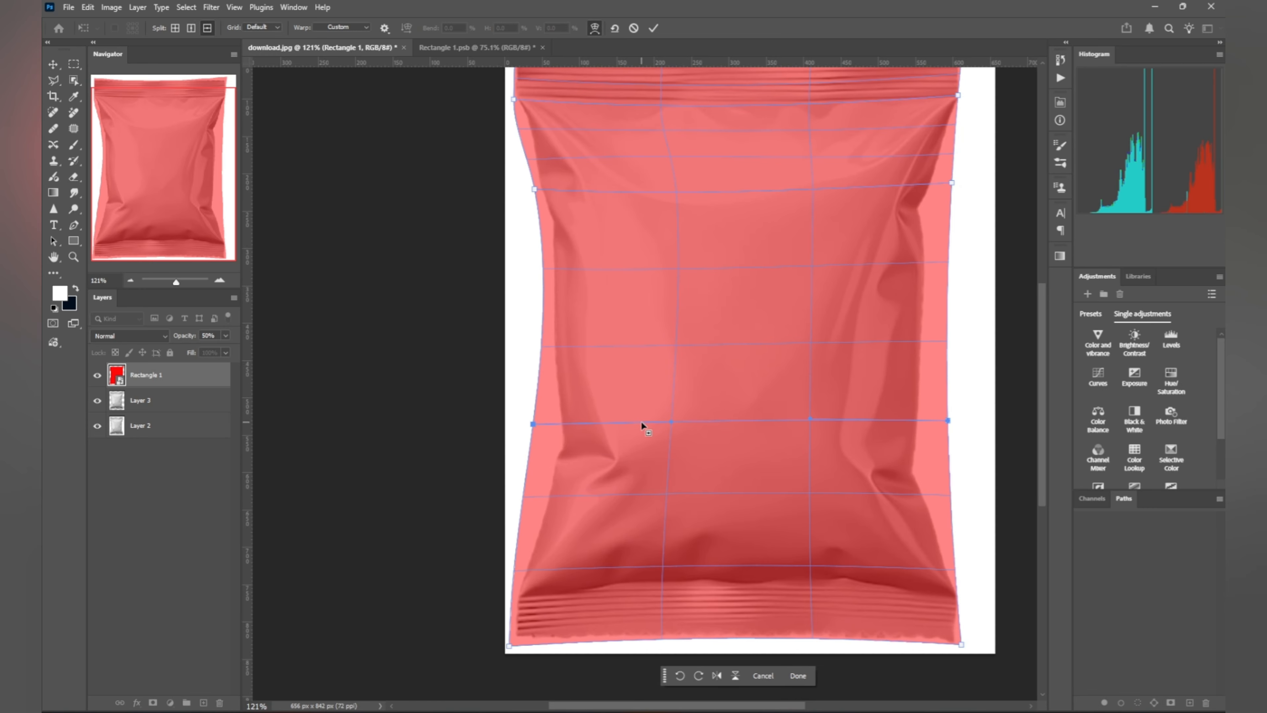
pyautogui.moveTo(544, 446); pyautogui.dragTo(544, 444)
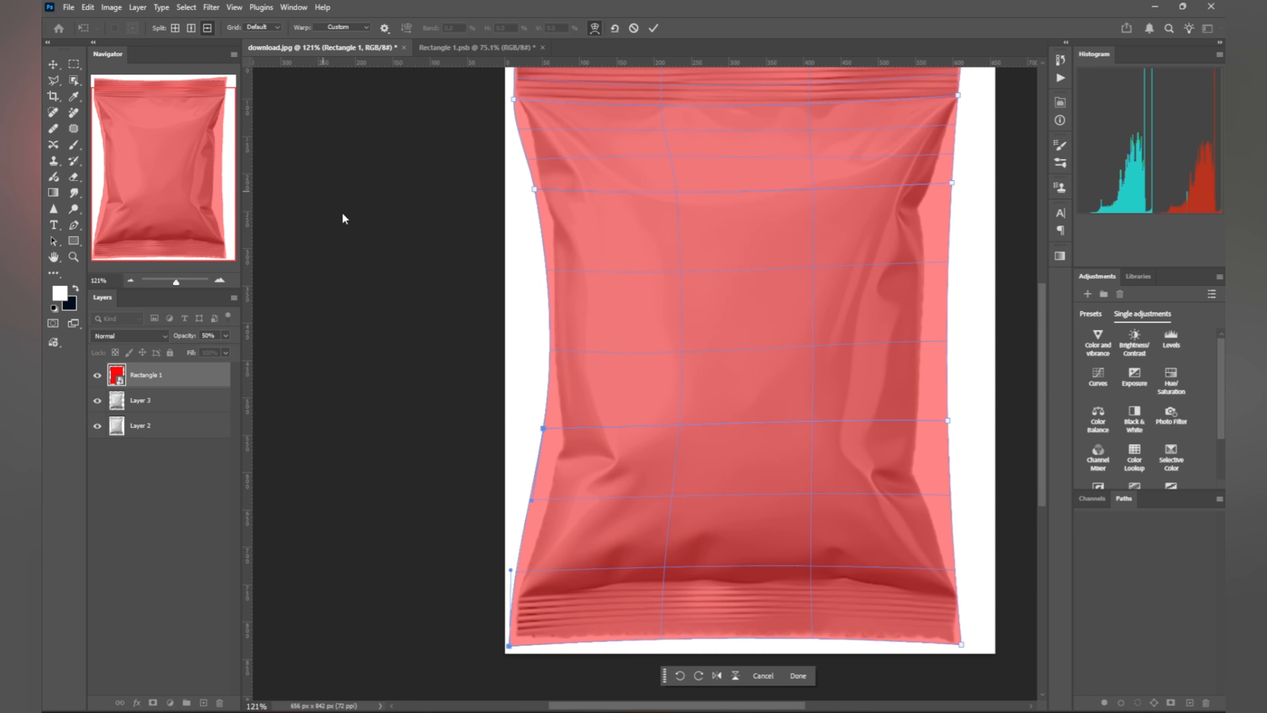
pyautogui.scroll(-2, 791, 581)
pyautogui.click(774, 498)
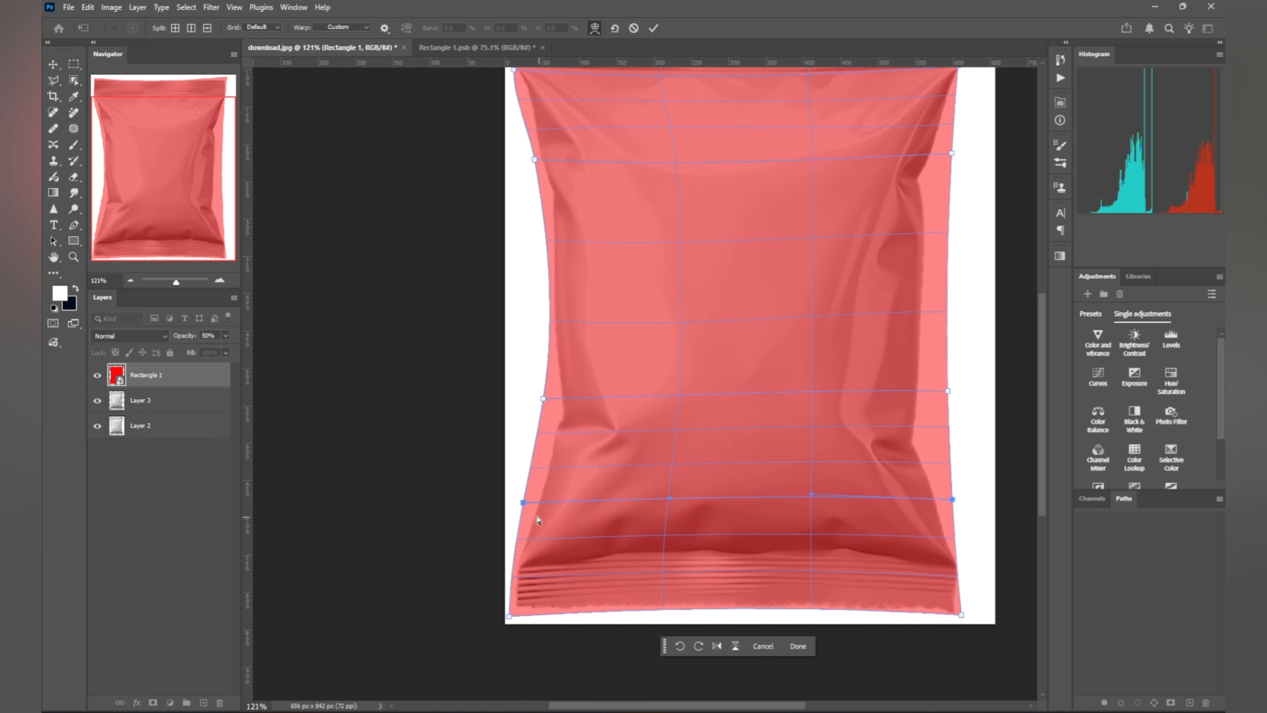
pyautogui.moveTo(538, 520); pyautogui.dragTo(544, 446)
pyautogui.moveTo(548, 373); pyautogui.dragTo(554, 381)
# Step: Fit the overlay's right side and lower-right edge snugly to the bag outline
pyautogui.scroll(-1, 893, 297)
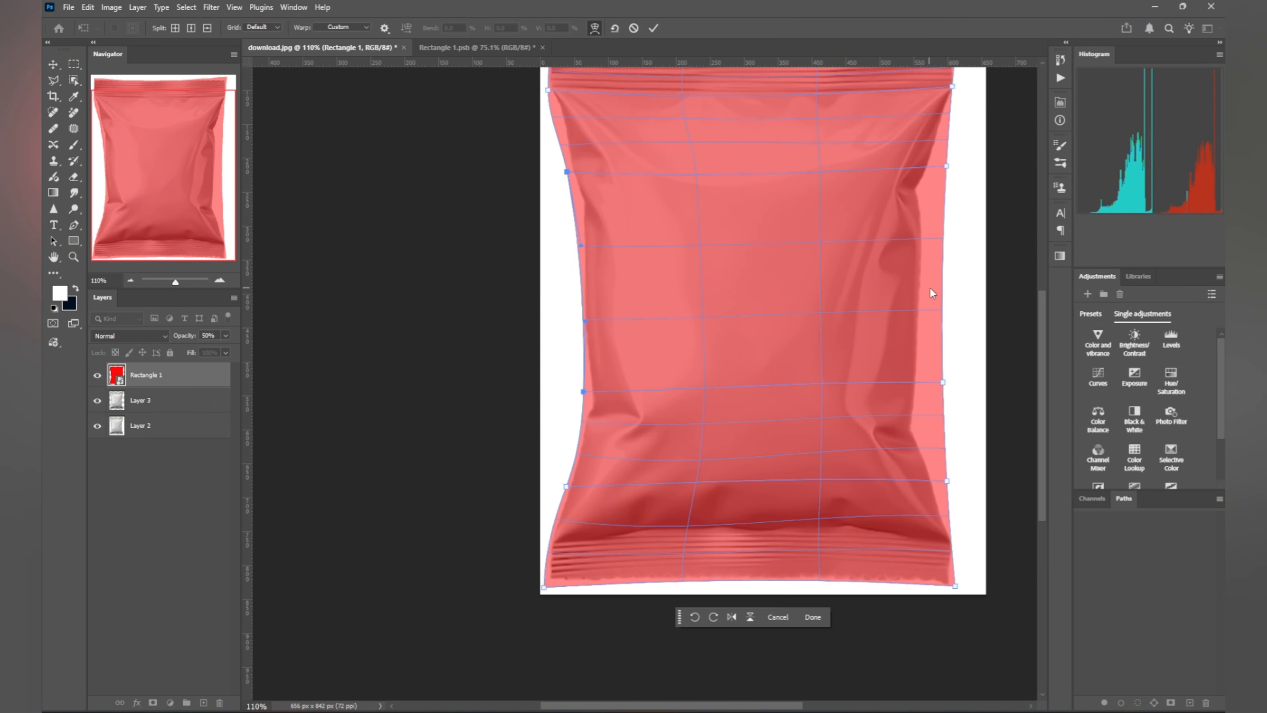
pyautogui.scroll(3, 858, 429)
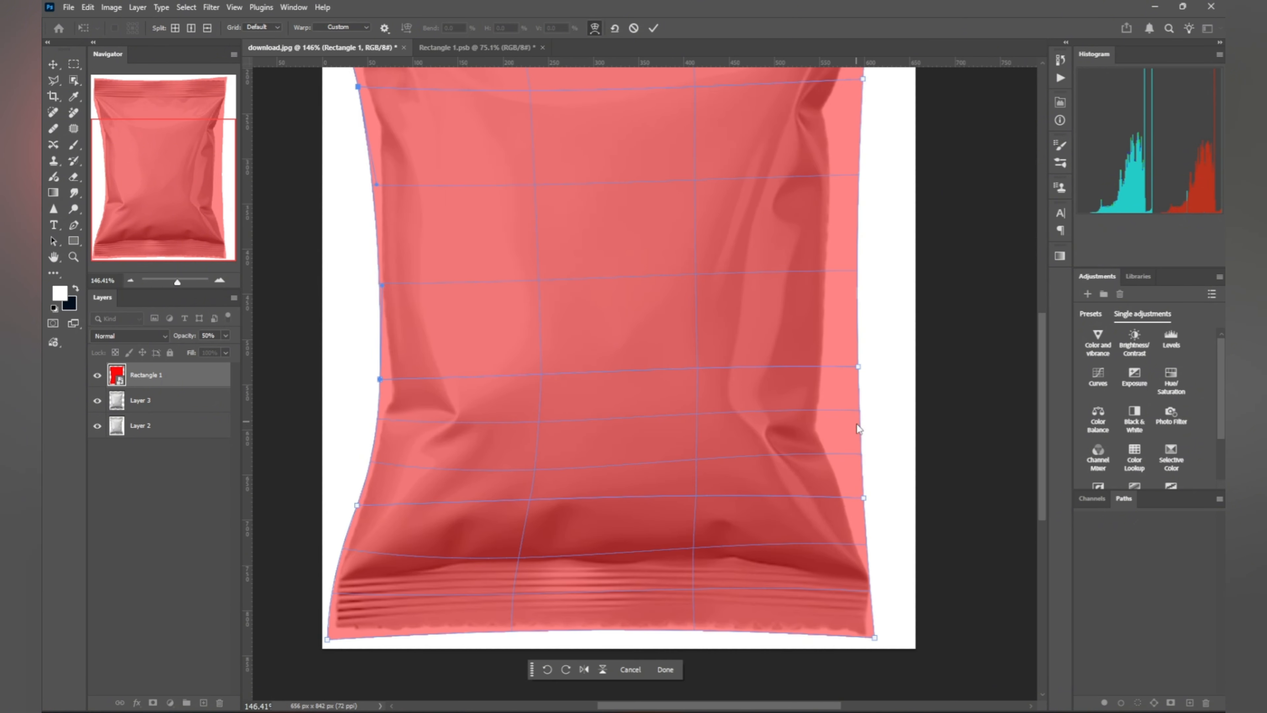
pyautogui.moveTo(859, 523); pyautogui.dragTo(843, 486)
pyautogui.moveTo(844, 430); pyautogui.dragTo(837, 420)
pyautogui.moveTo(876, 307); pyautogui.dragTo(835, 307)
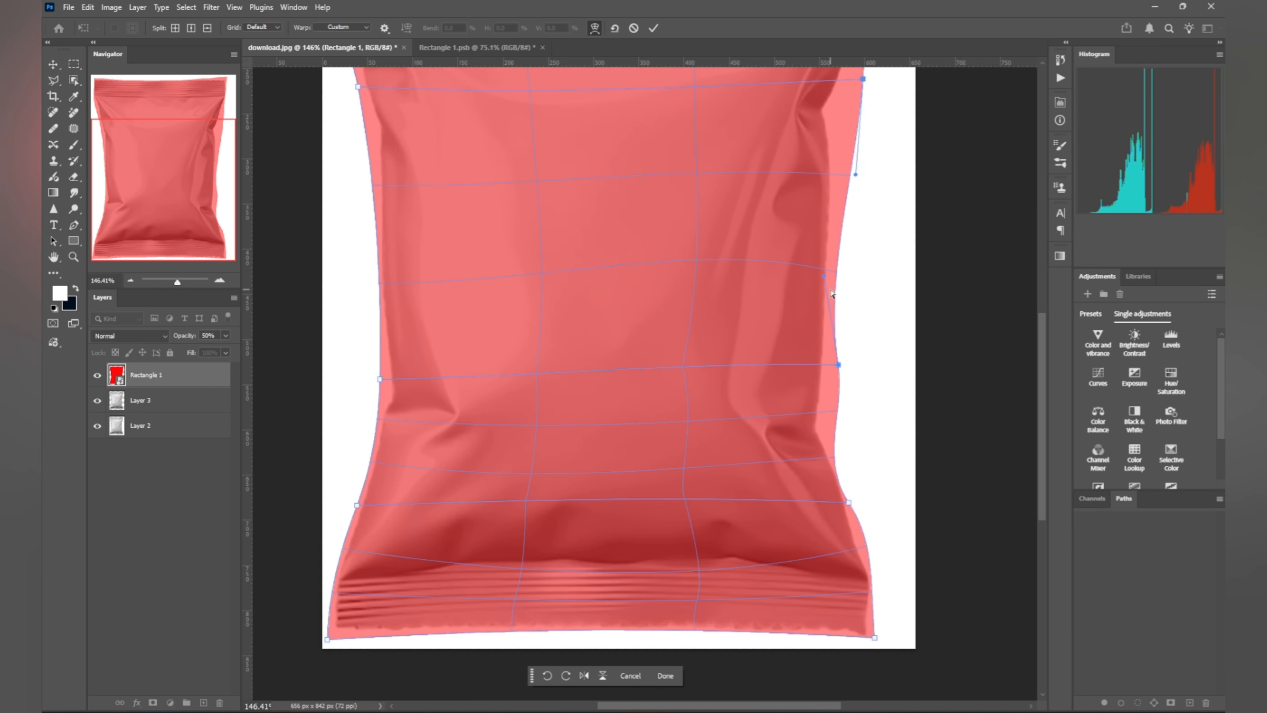
pyautogui.scroll(5, 832, 294)
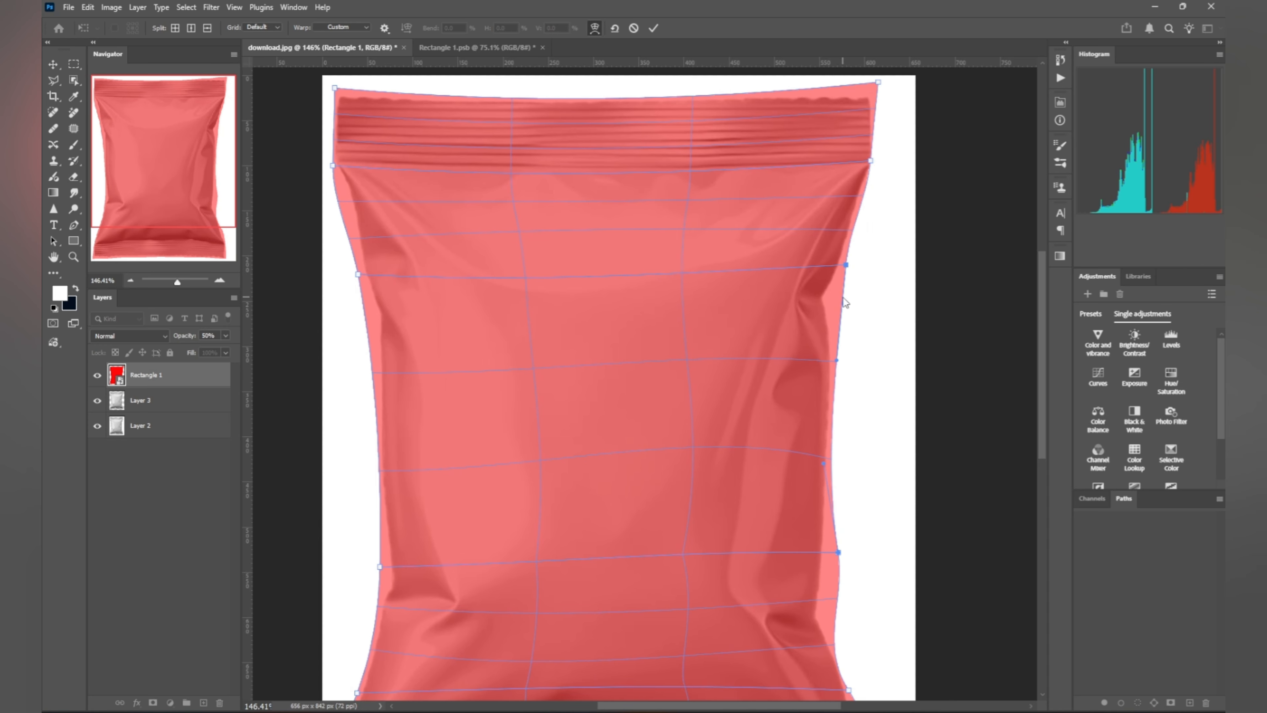
pyautogui.moveTo(844, 302); pyautogui.dragTo(837, 302)
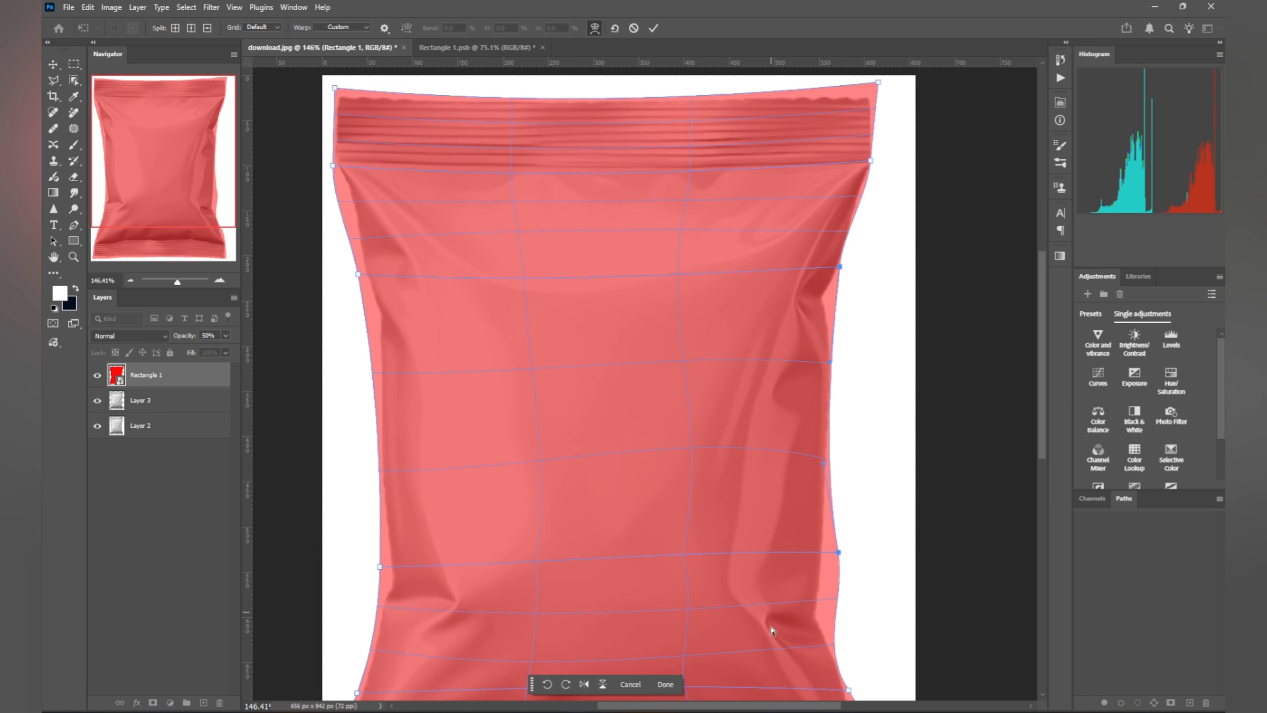
pyautogui.moveTo(834, 584); pyautogui.dragTo(832, 585)
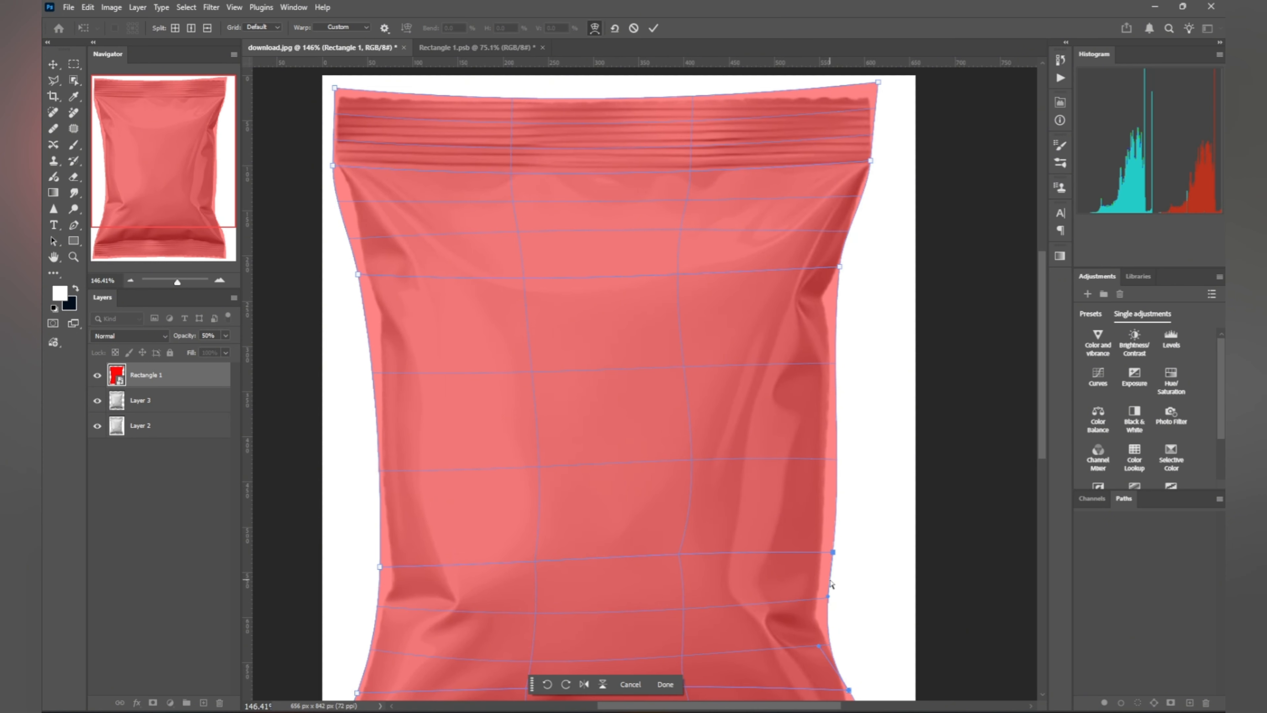
pyautogui.scroll(-2, 852, 568)
pyautogui.scroll(-1, 851, 568)
pyautogui.scroll(-2, 715, 472)
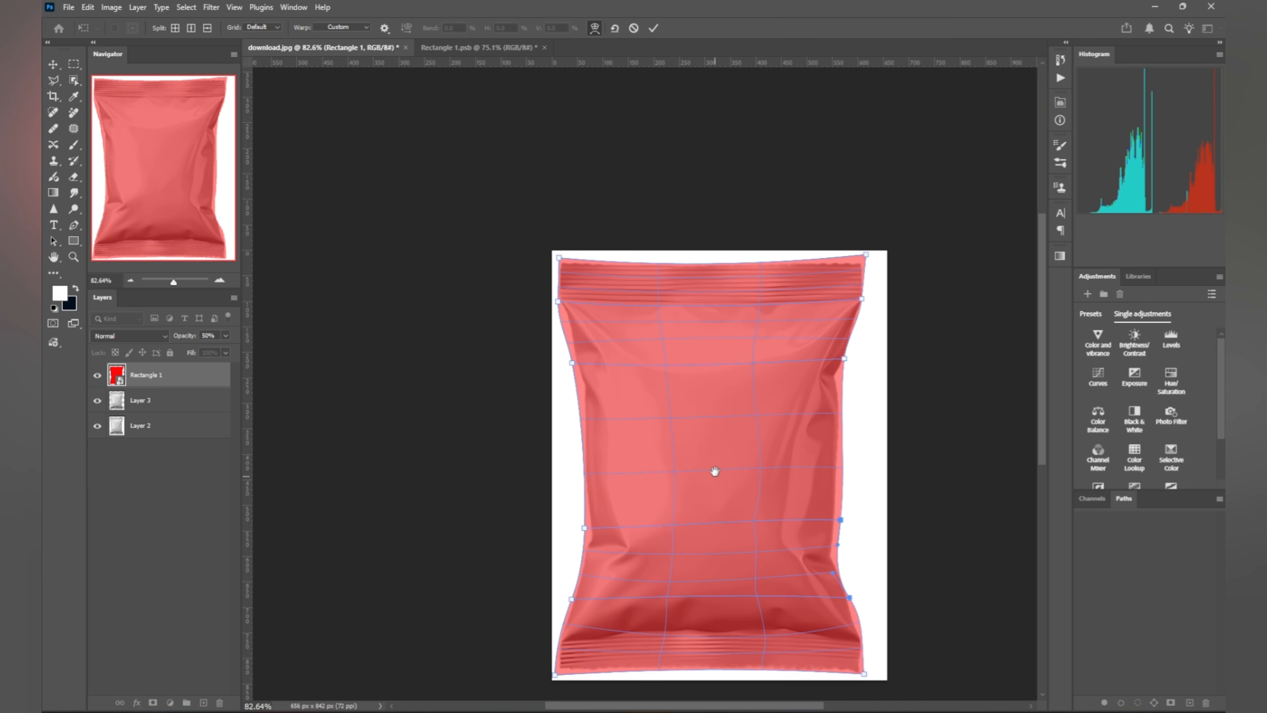
pyautogui.scroll(6, 851, 278)
pyautogui.scroll(3, 842, 281)
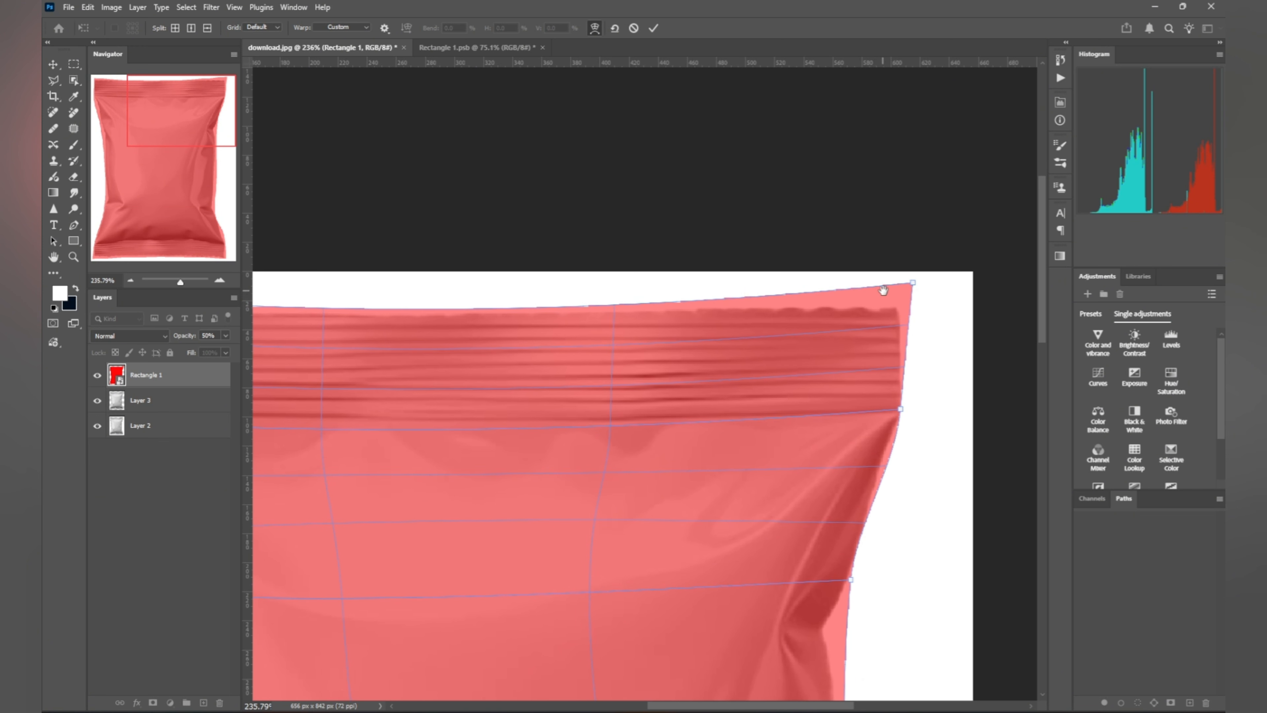
# Step: Align the warp's top seal and all four corners onto the bag's corners
pyautogui.moveTo(913, 310); pyautogui.dragTo(902, 330)
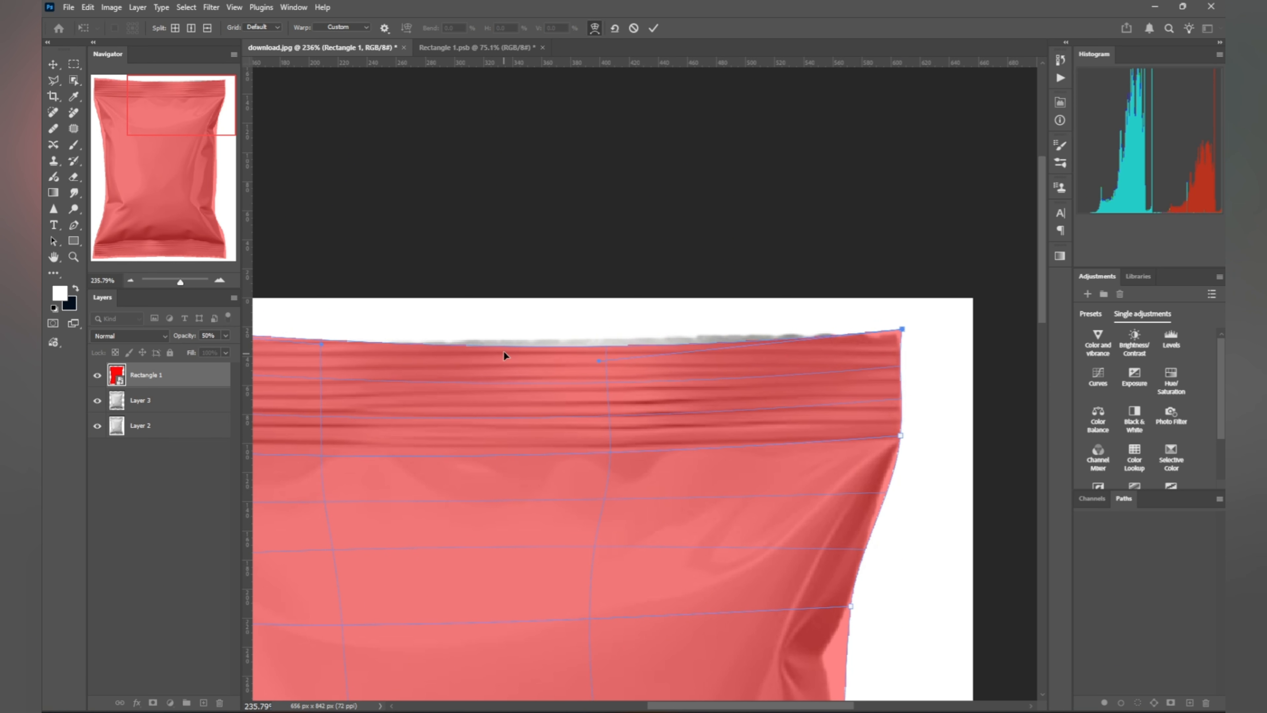
pyautogui.moveTo(504, 350); pyautogui.dragTo(505, 334)
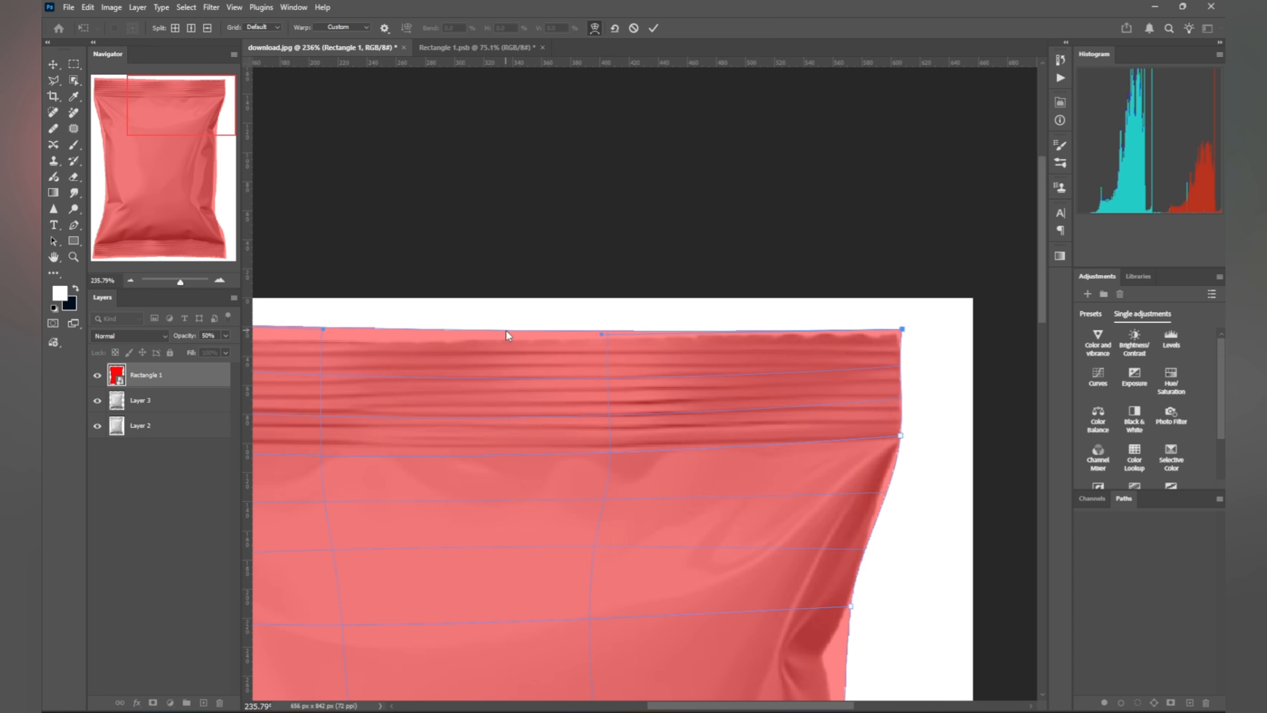
pyautogui.scroll(-5, 593, 402)
pyautogui.scroll(-1, 593, 401)
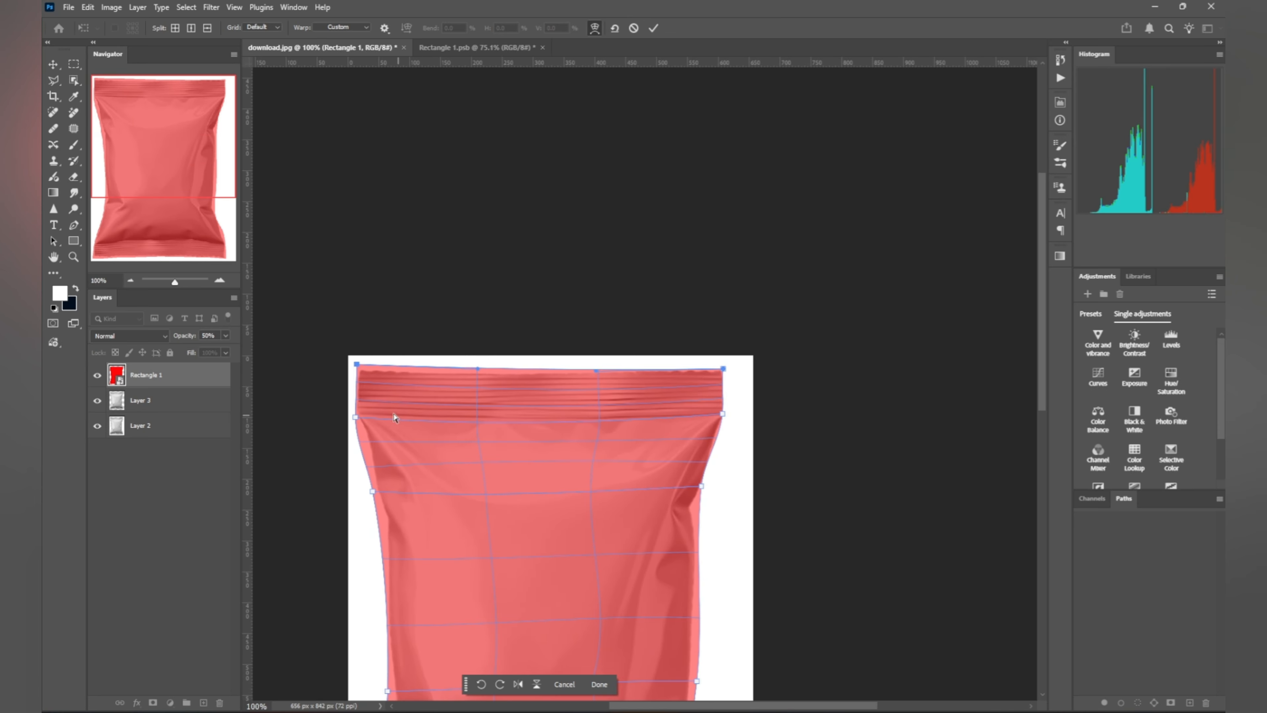
pyautogui.scroll(5, 394, 417)
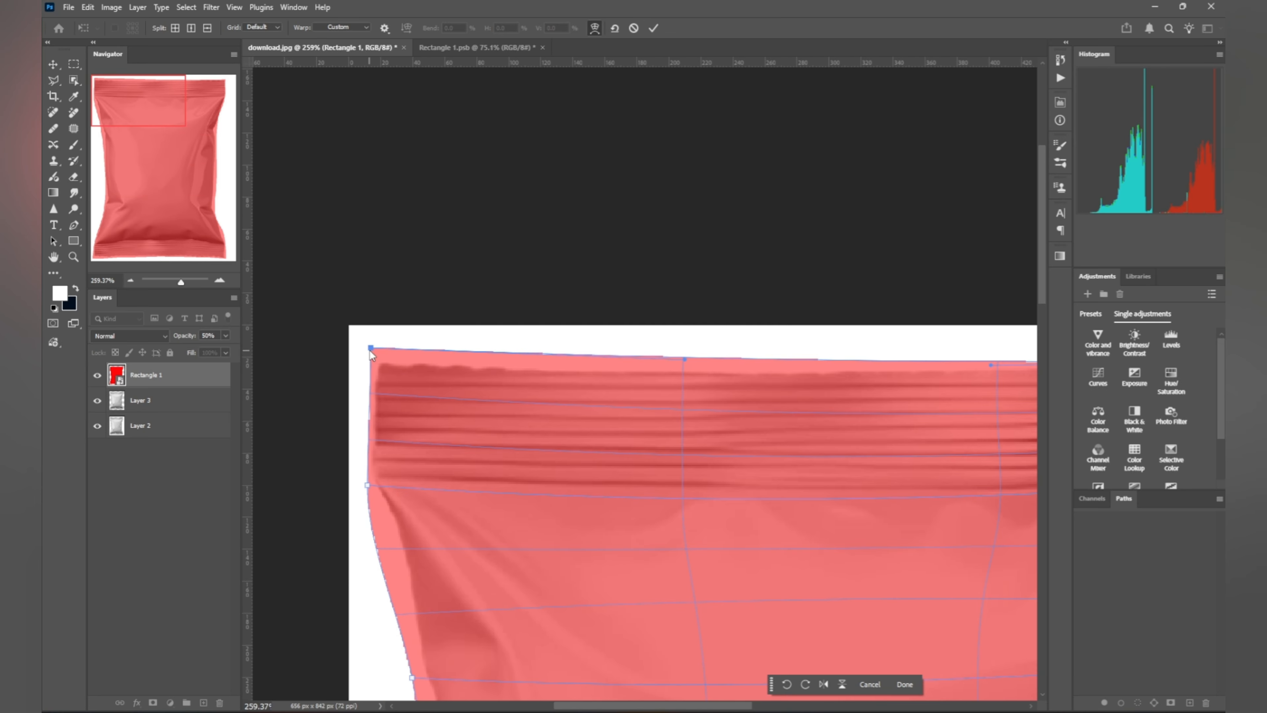
pyautogui.moveTo(371, 354); pyautogui.dragTo(374, 358)
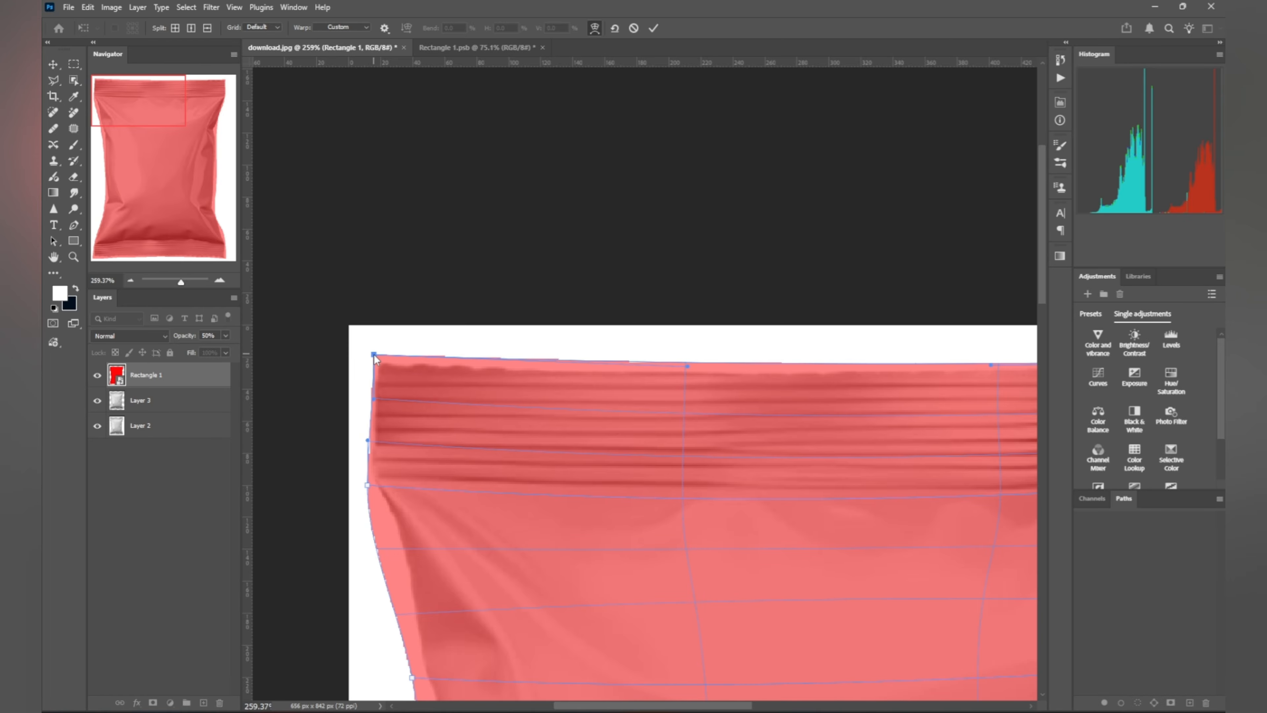
pyautogui.scroll(-5, 374, 358)
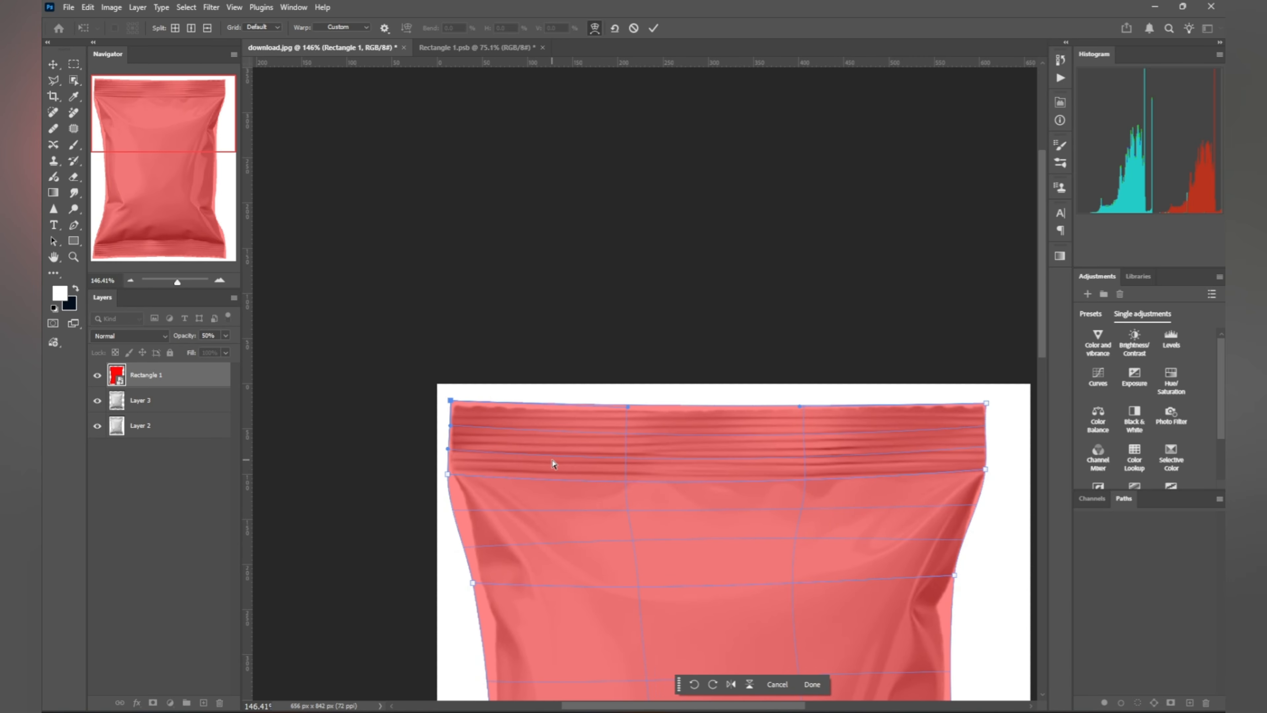
pyautogui.moveTo(659, 591); pyautogui.dragTo(628, 294)
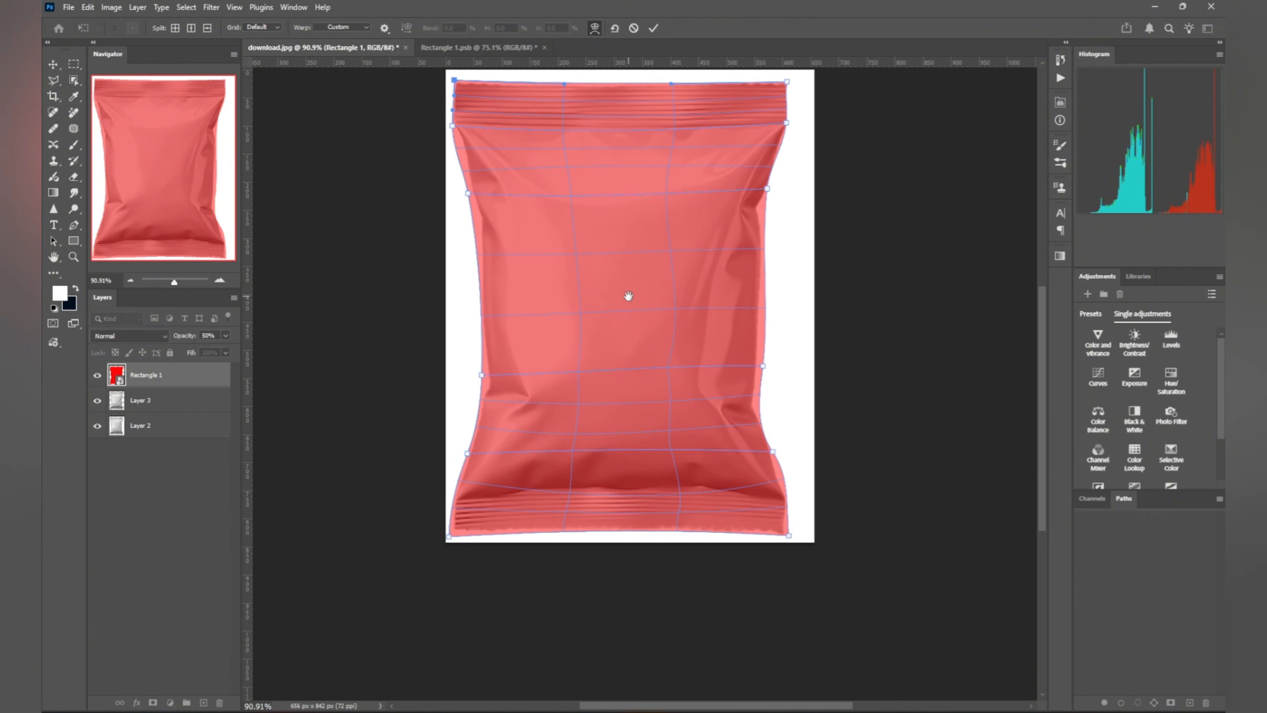
pyautogui.scroll(4, 464, 543)
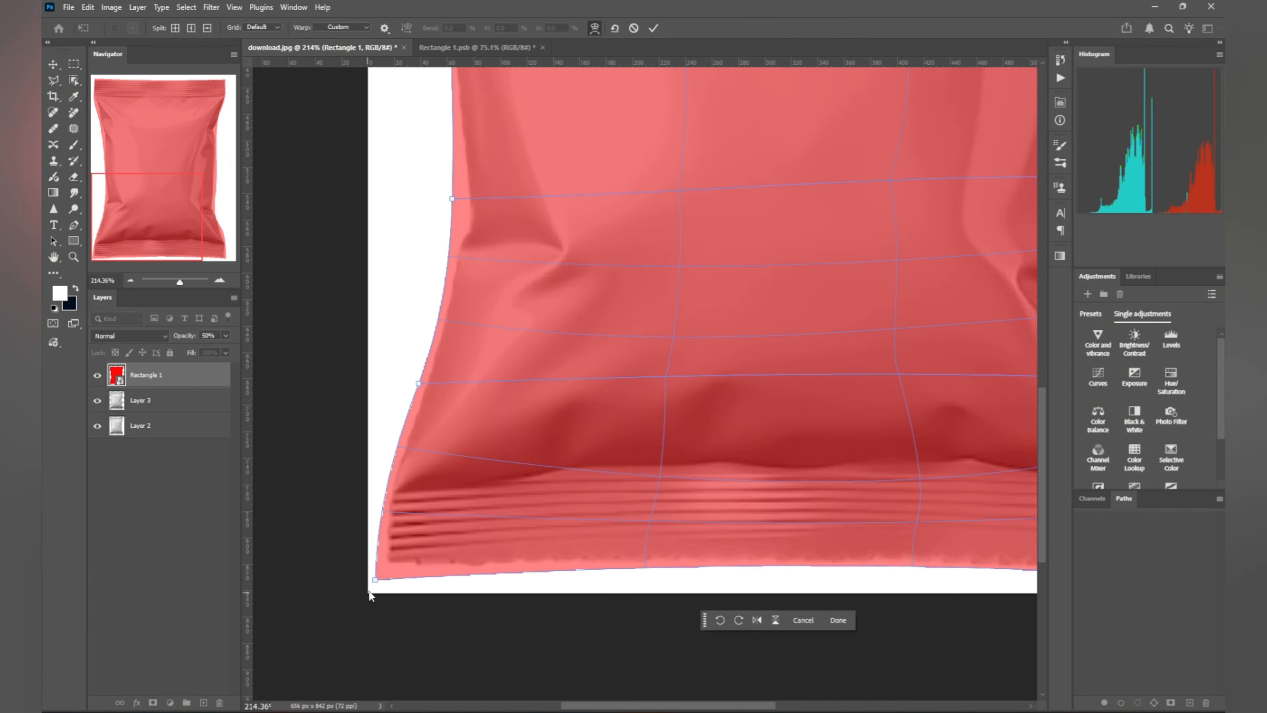
pyautogui.moveTo(375, 578); pyautogui.dragTo(382, 574)
pyautogui.scroll(-3, 665, 574)
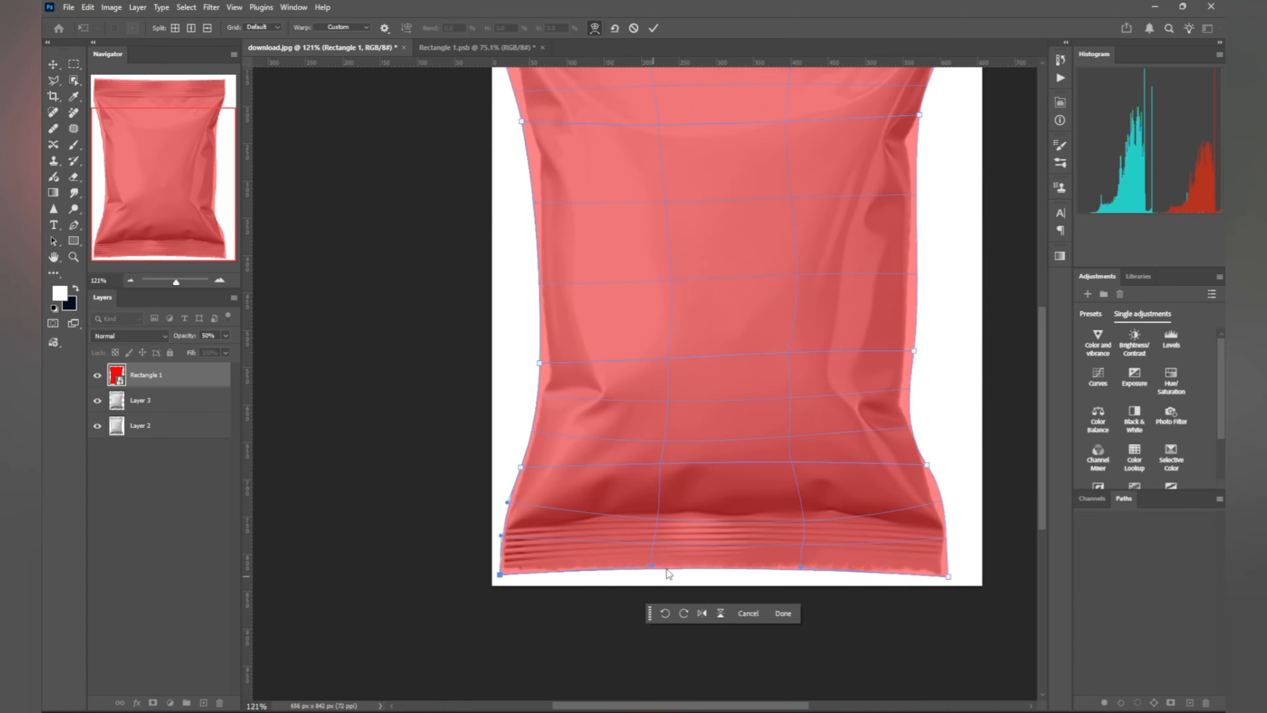
pyautogui.scroll(5, 837, 560)
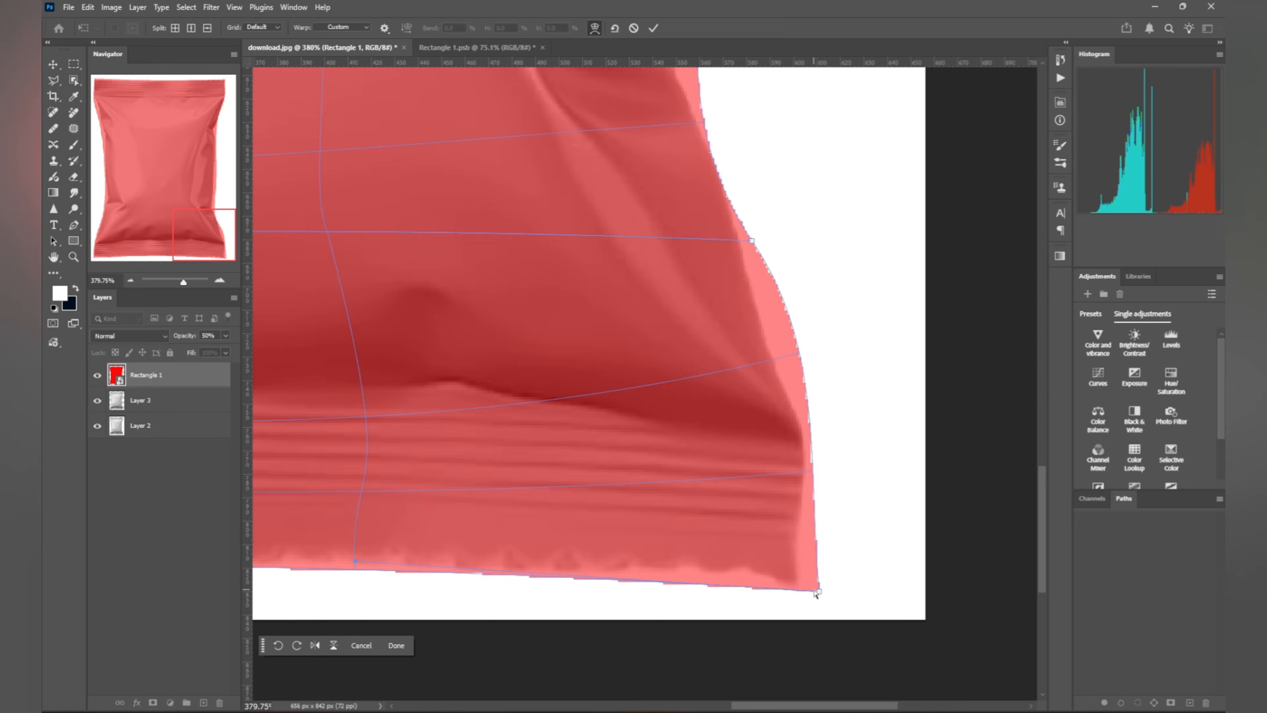
pyautogui.moveTo(820, 595); pyautogui.dragTo(819, 596)
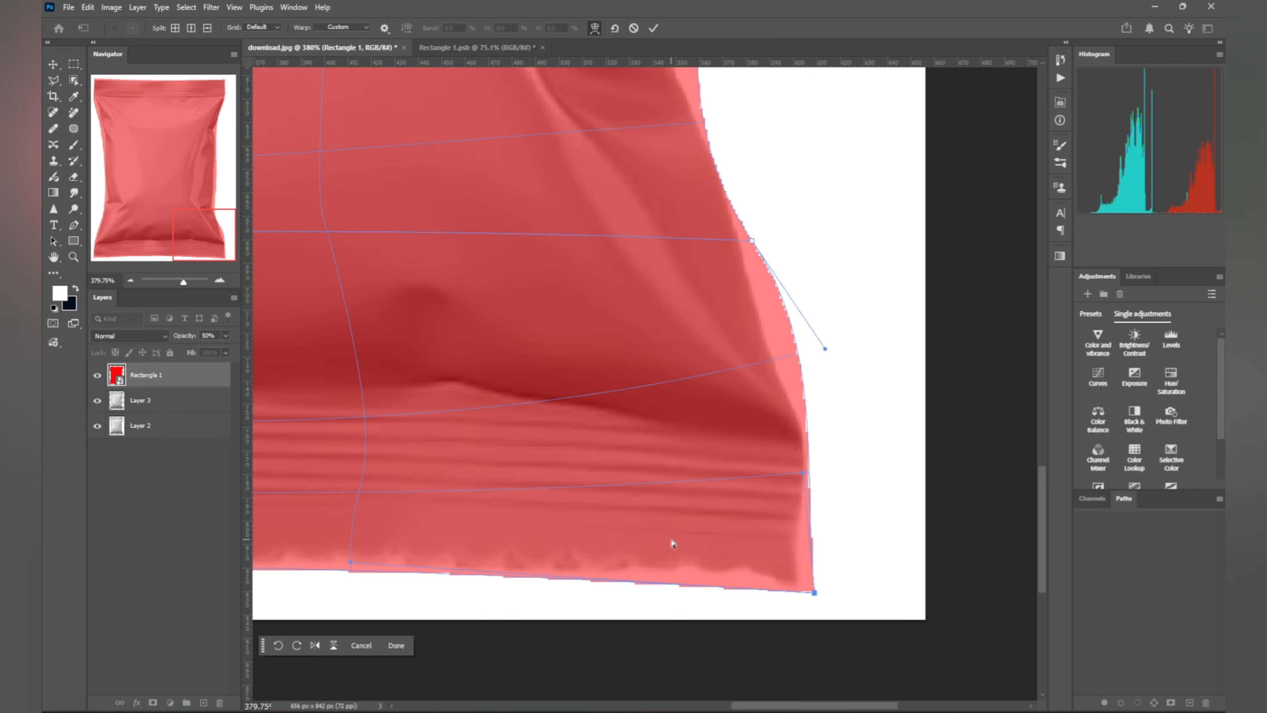
# Step: Dismiss the stray window menu and commit the finished warp
pyautogui.scroll(-5, 673, 543)
pyautogui.scroll(-2, 672, 543)
pyautogui.hotkey('alt', 'space')
pyautogui.press('Escape')
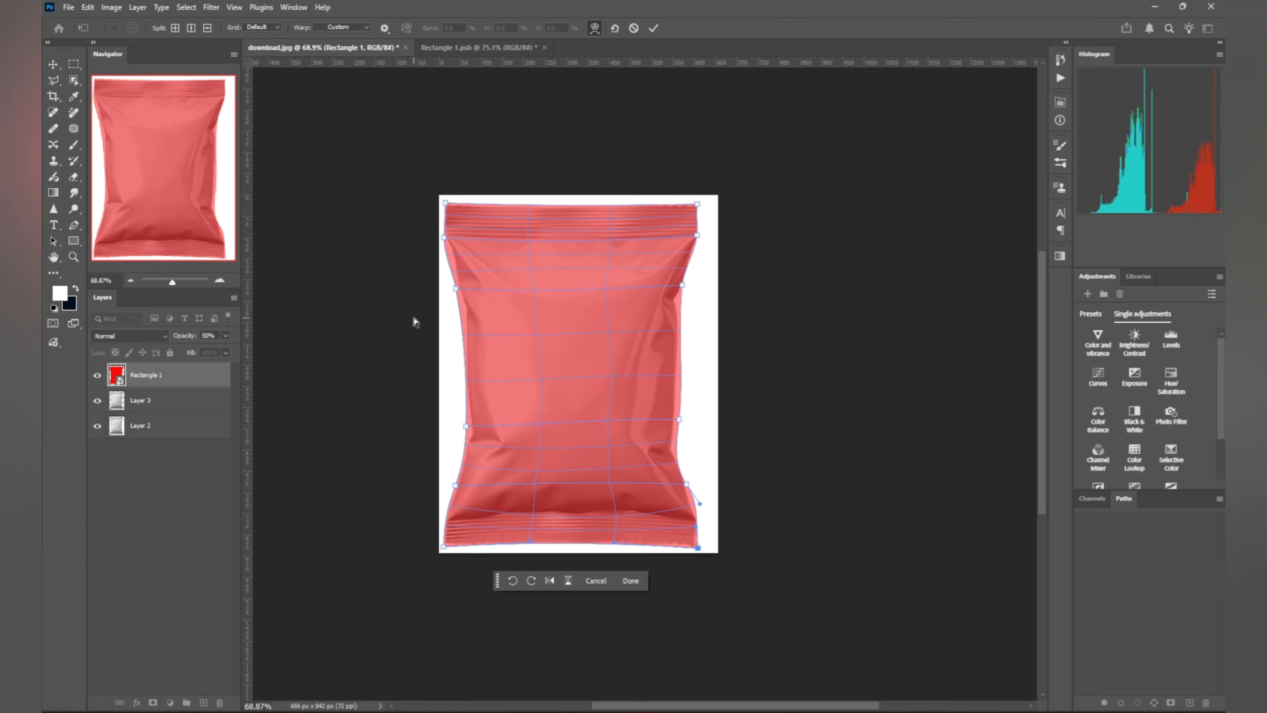
pyautogui.press('Return')
# Step: Raise Rectangle 1 to 100% opacity and clip it to the Layer 3 bag shape
pyautogui.scroll(2, 452, 294)
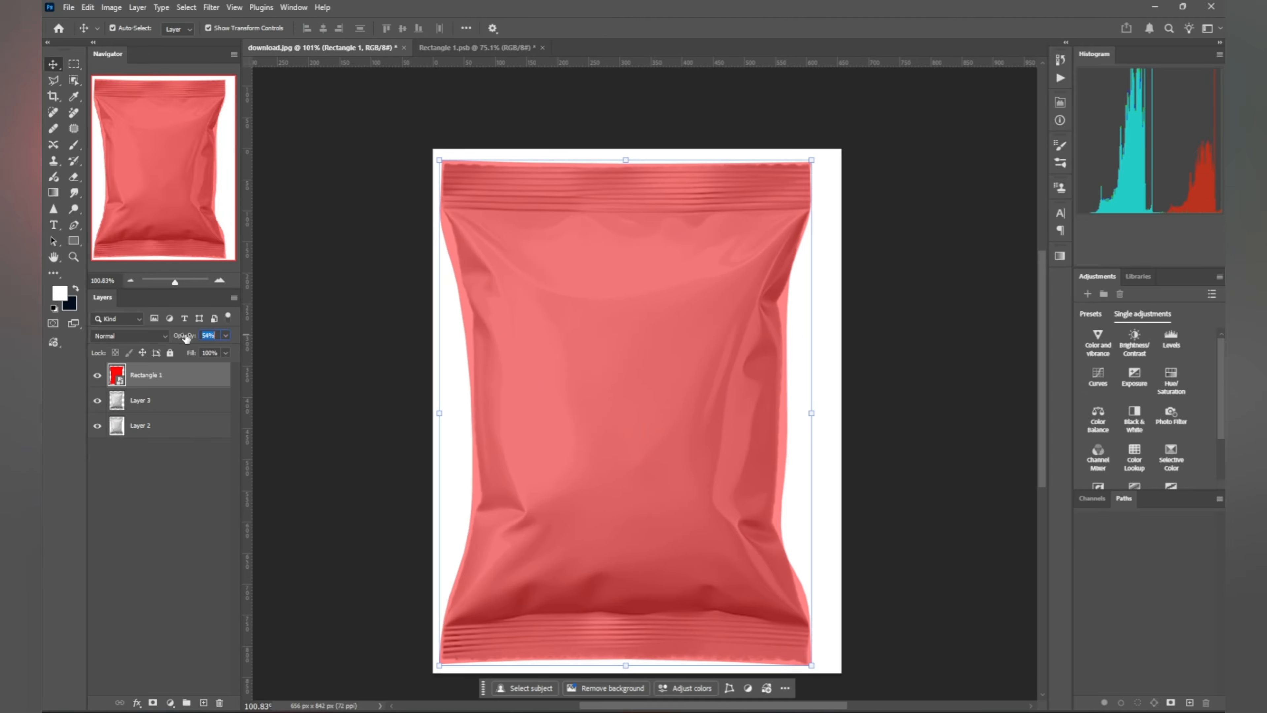
pyautogui.moveTo(185, 337); pyautogui.dragTo(265, 339)
pyautogui.scroll(-1, 609, 337)
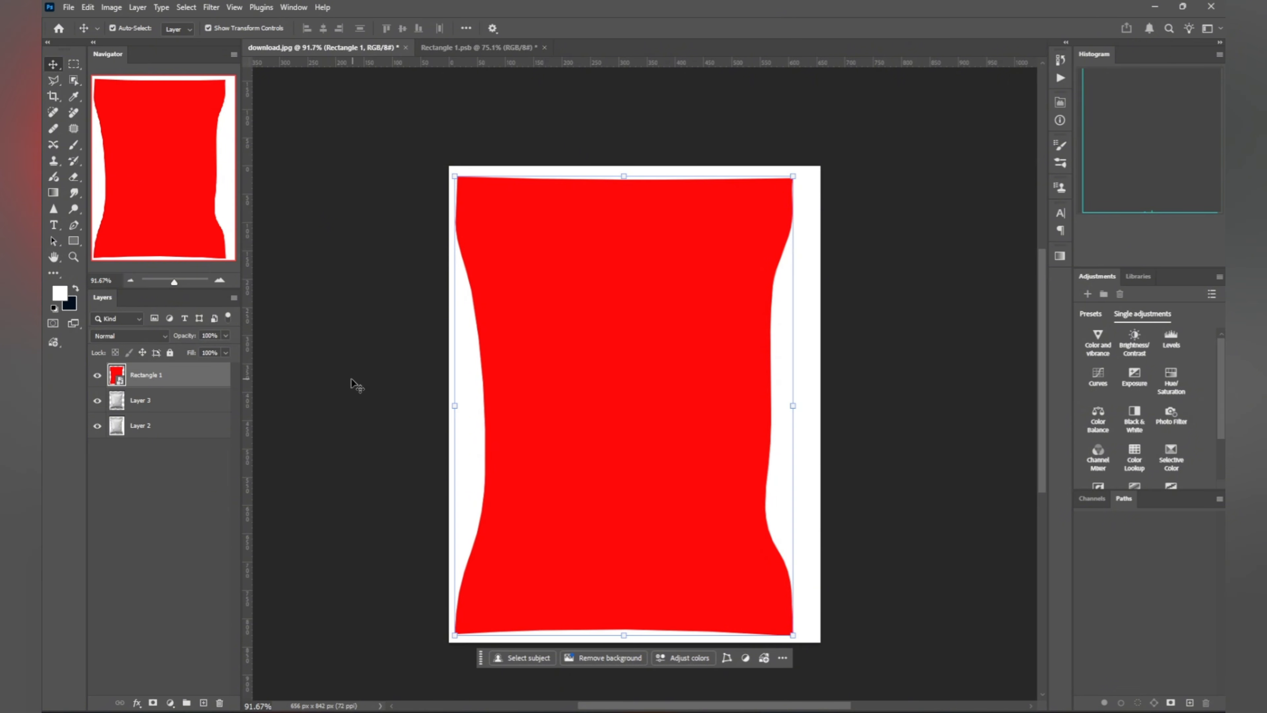
pyautogui.click(594, 320)
pyautogui.click(177, 394)
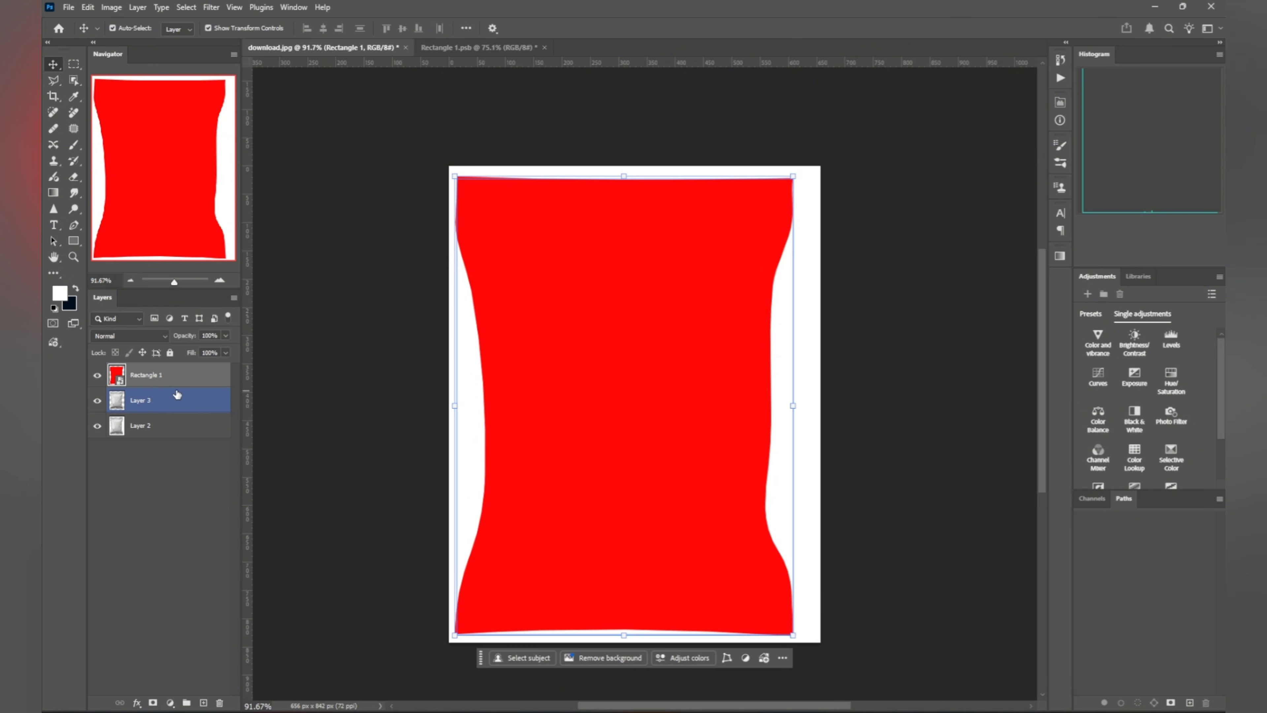
pyautogui.keyDown('alt'); pyautogui.click(165, 384); pyautogui.keyUp('alt')
pyautogui.click(262, 394)
pyautogui.scroll(-1, 353, 376)
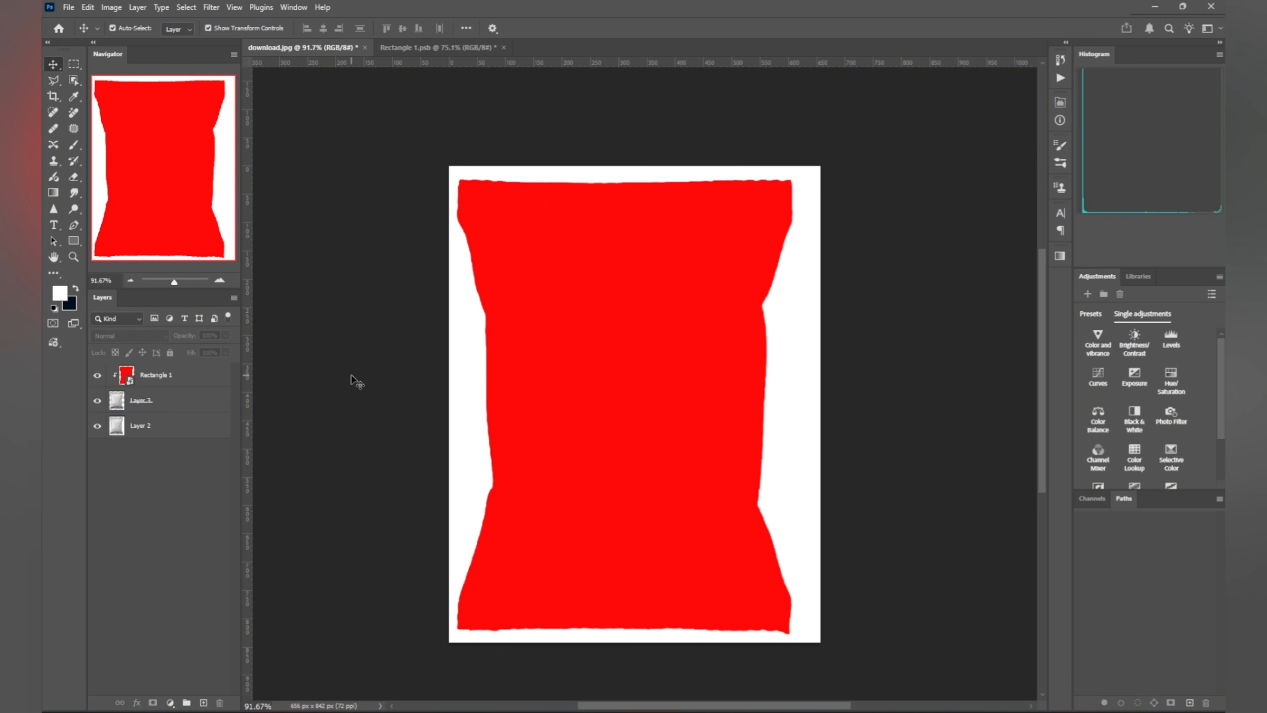
pyautogui.scroll(2, 372, 375)
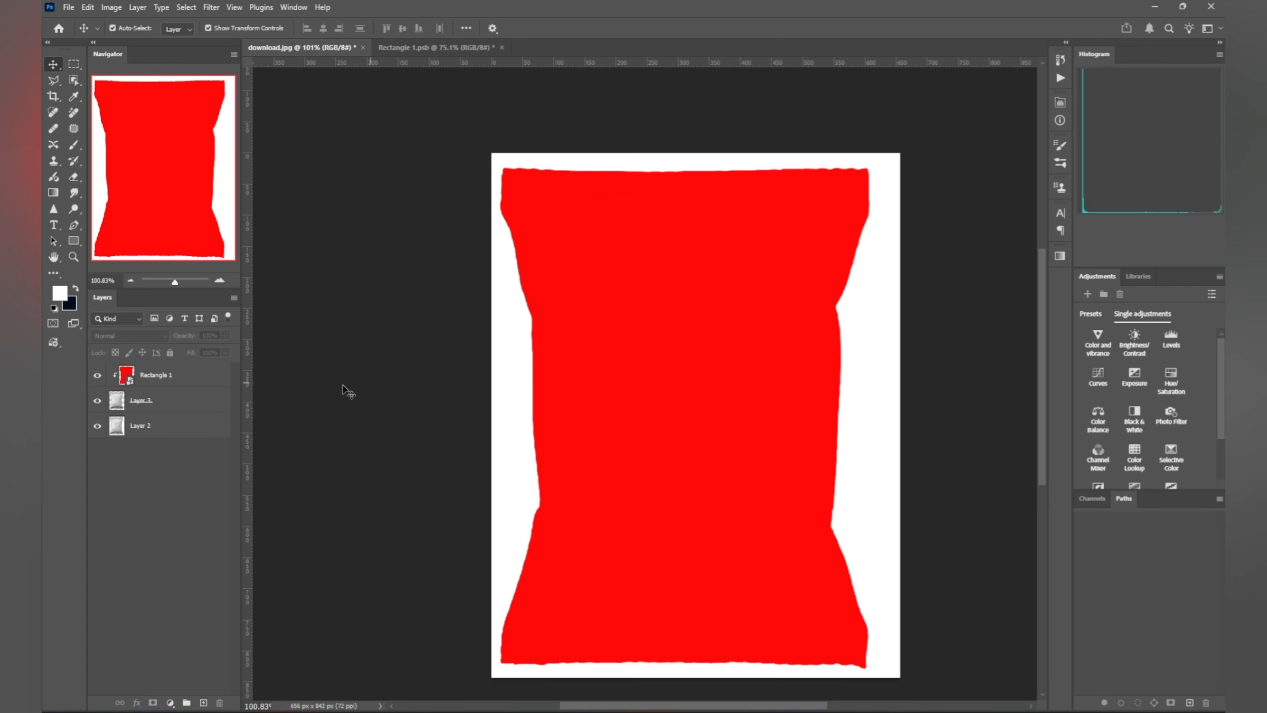
pyautogui.click(144, 383)
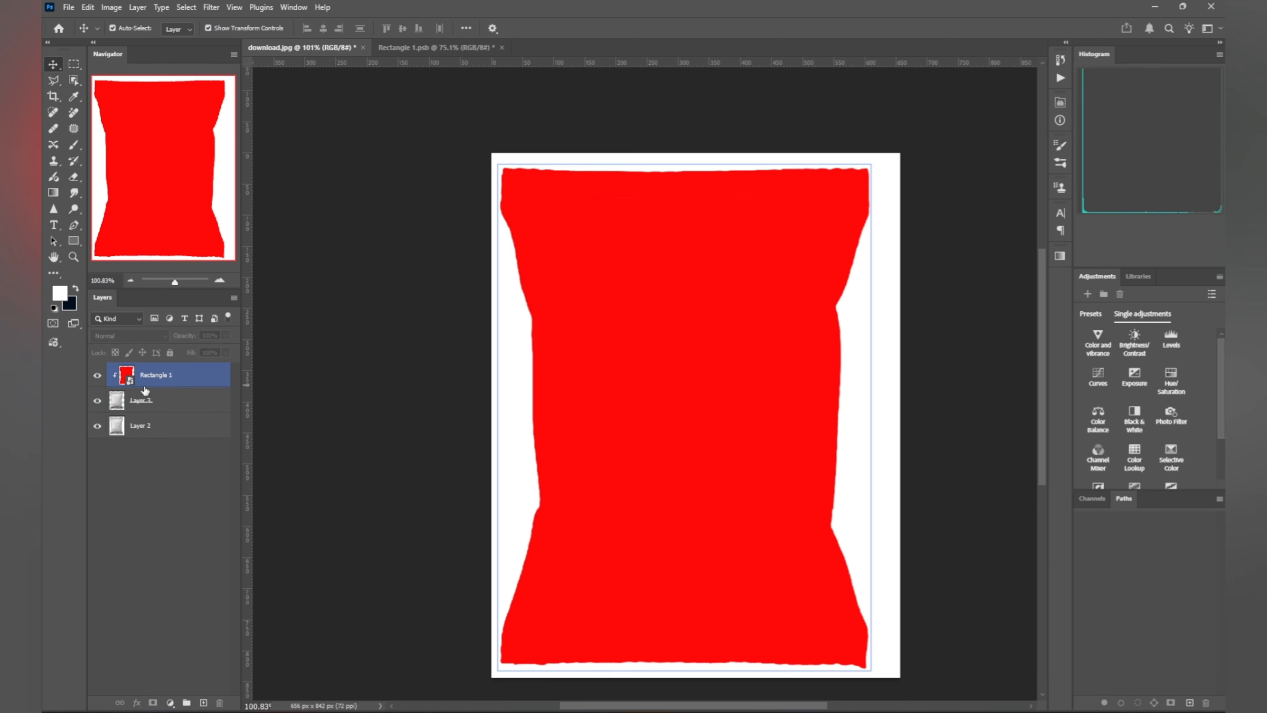
# Step: Open Rectangle 1's smart object and drag the FLAMECRUNCH Spicy Chips label layer onto its red canvas
pyautogui.doubleClick(127, 378)
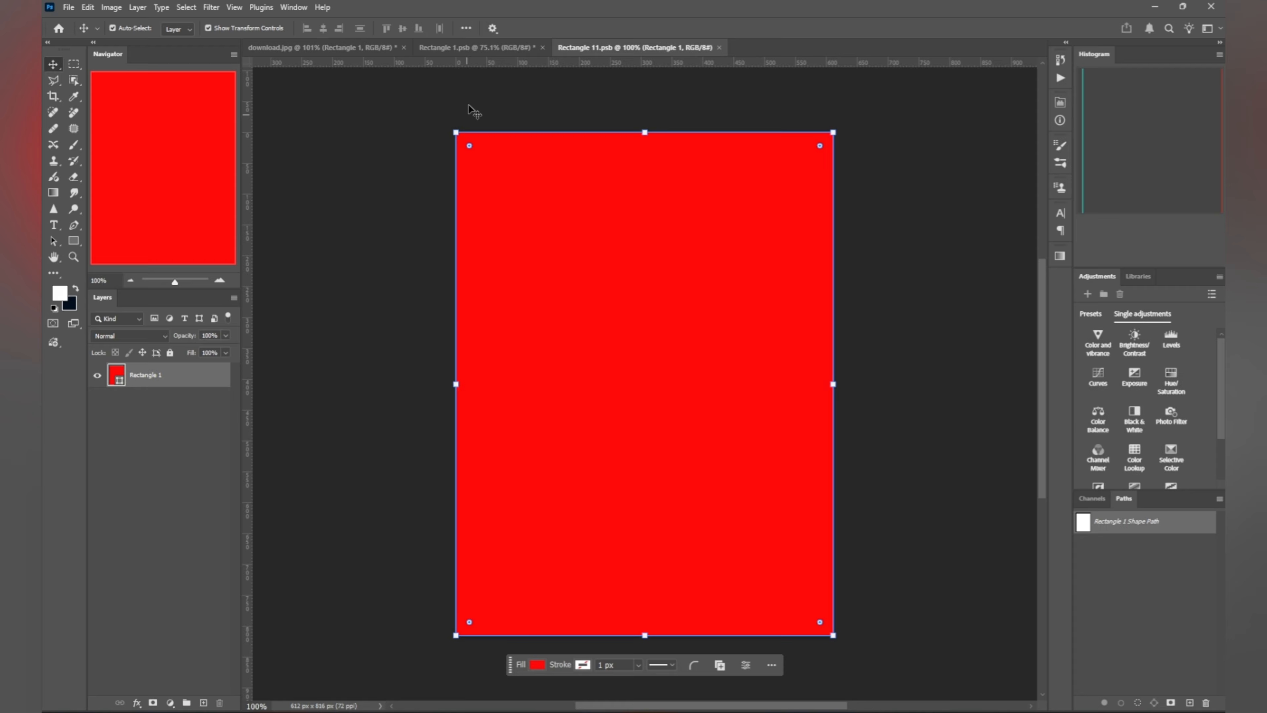
pyautogui.click(482, 50)
pyautogui.click(630, 410)
pyautogui.moveTo(630, 410); pyautogui.dragTo(610, 55)
pyautogui.moveTo(634, 314); pyautogui.dragTo(635, 315)
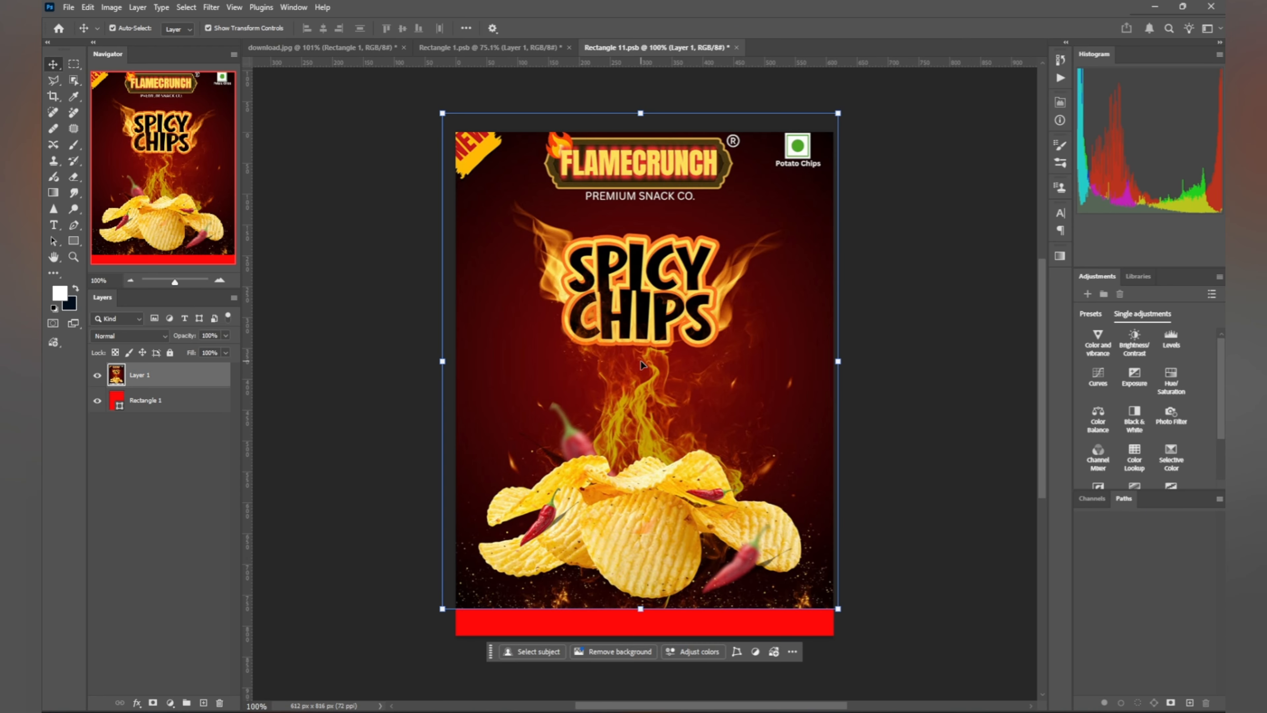
pyautogui.moveTo(740, 454); pyautogui.dragTo(746, 483)
# Step: Stretch the label to cover the whole canvas, confirm the resize, and save
pyautogui.hotkey('ctrl', 't')
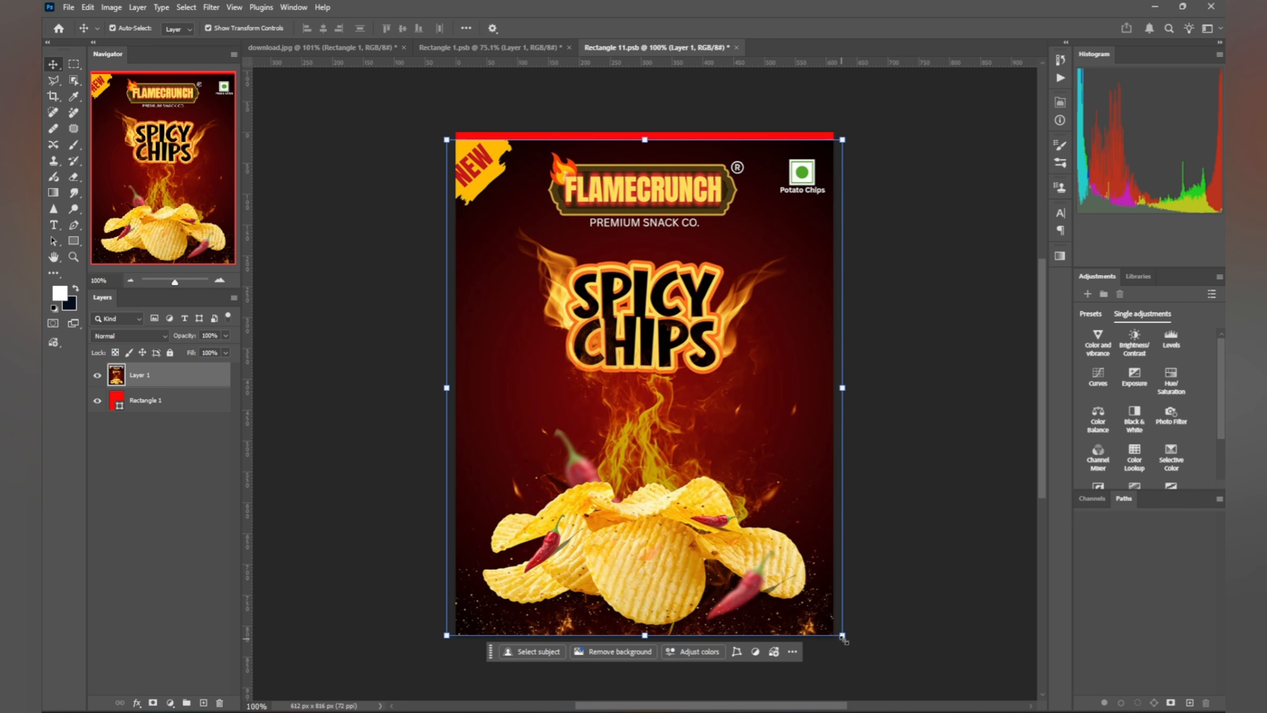
pyautogui.moveTo(841, 635); pyautogui.dragTo(826, 623)
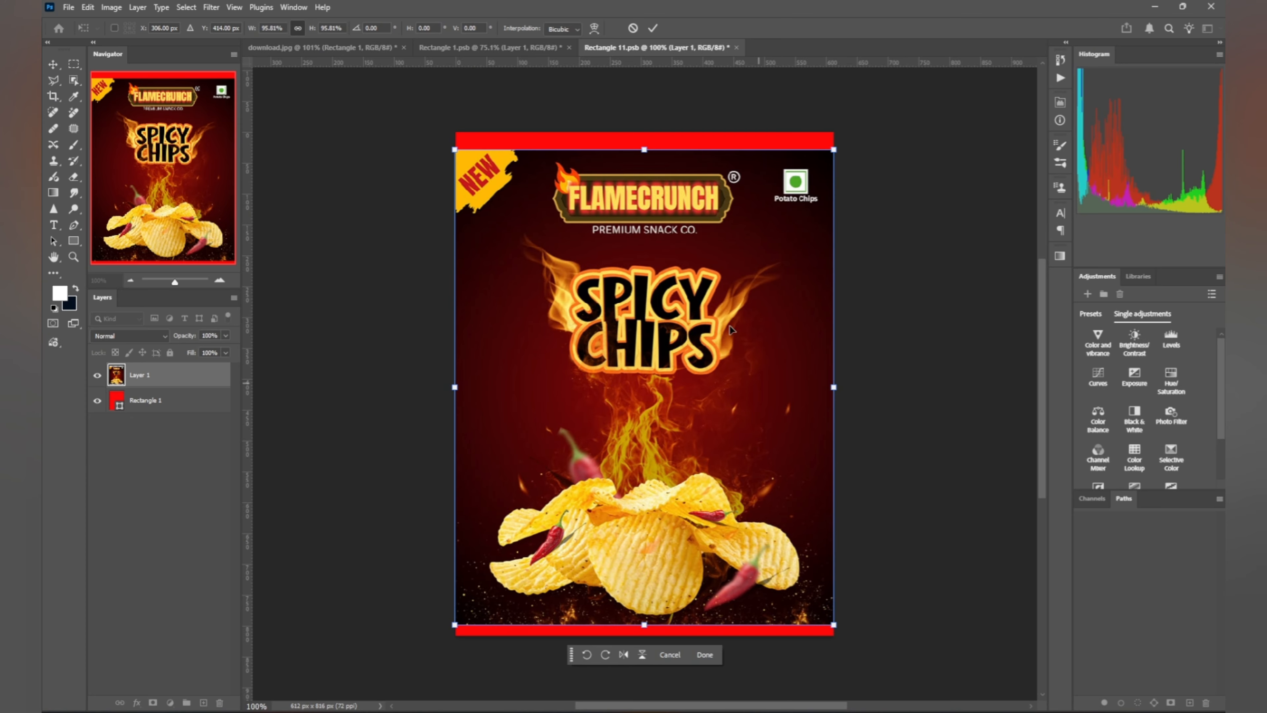
pyautogui.moveTo(644, 149); pyautogui.dragTo(643, 132)
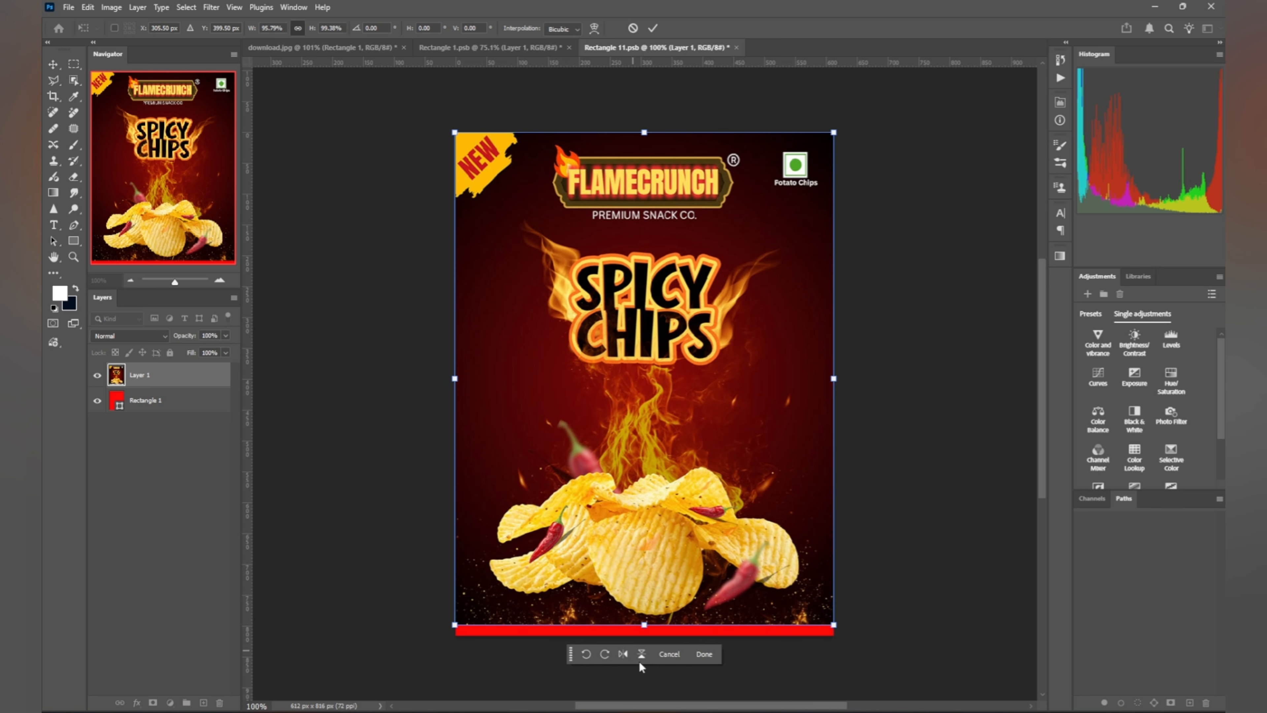
pyautogui.moveTo(645, 627); pyautogui.dragTo(645, 631)
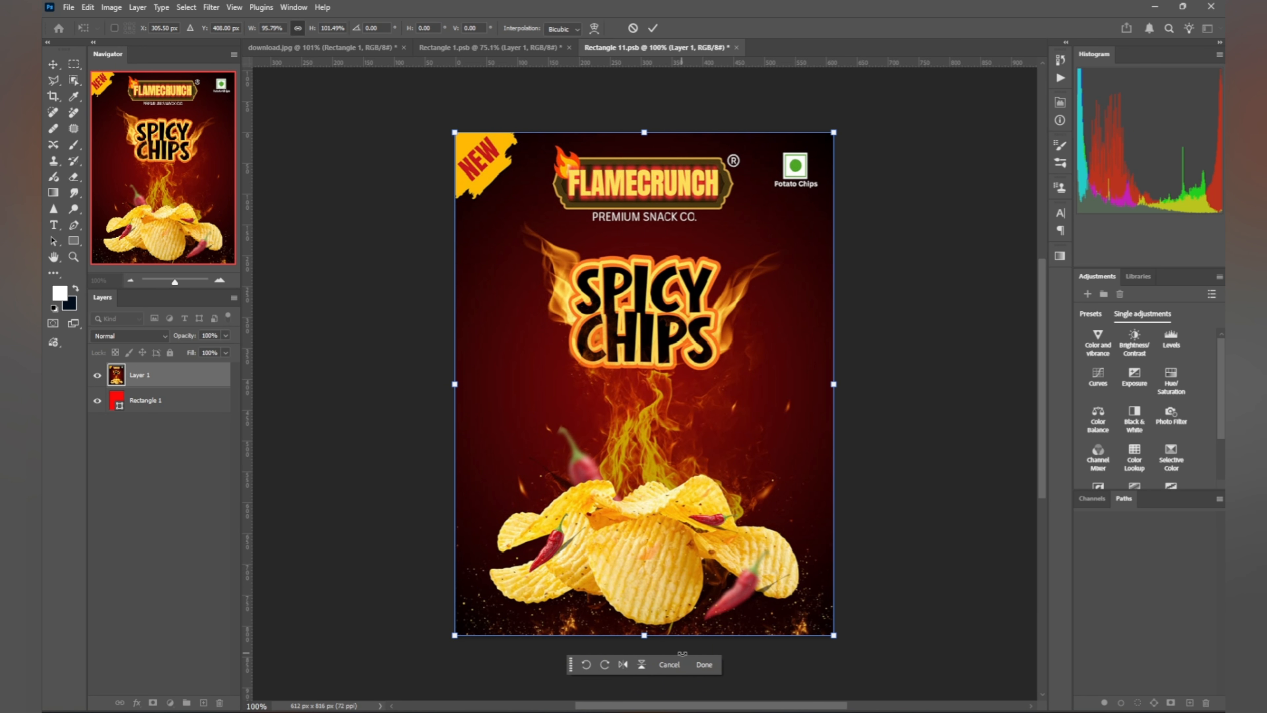
pyautogui.click(703, 665)
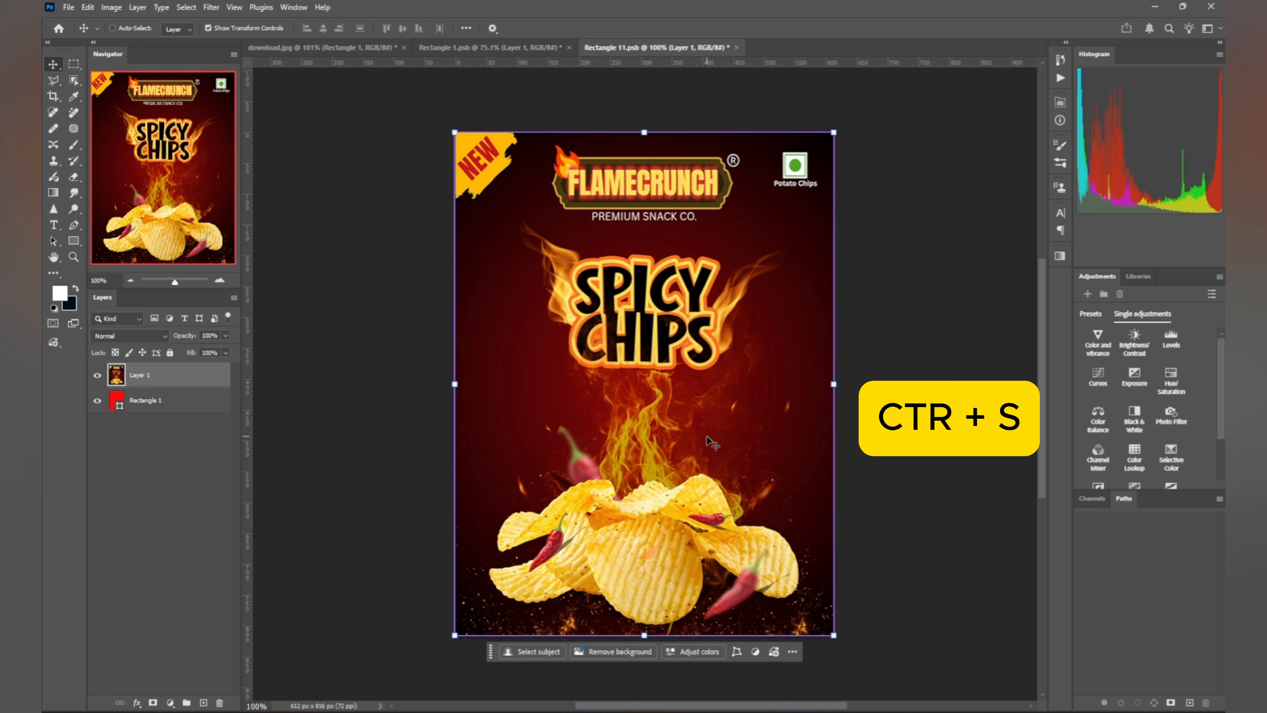
pyautogui.hotkey('ctrl', 's')
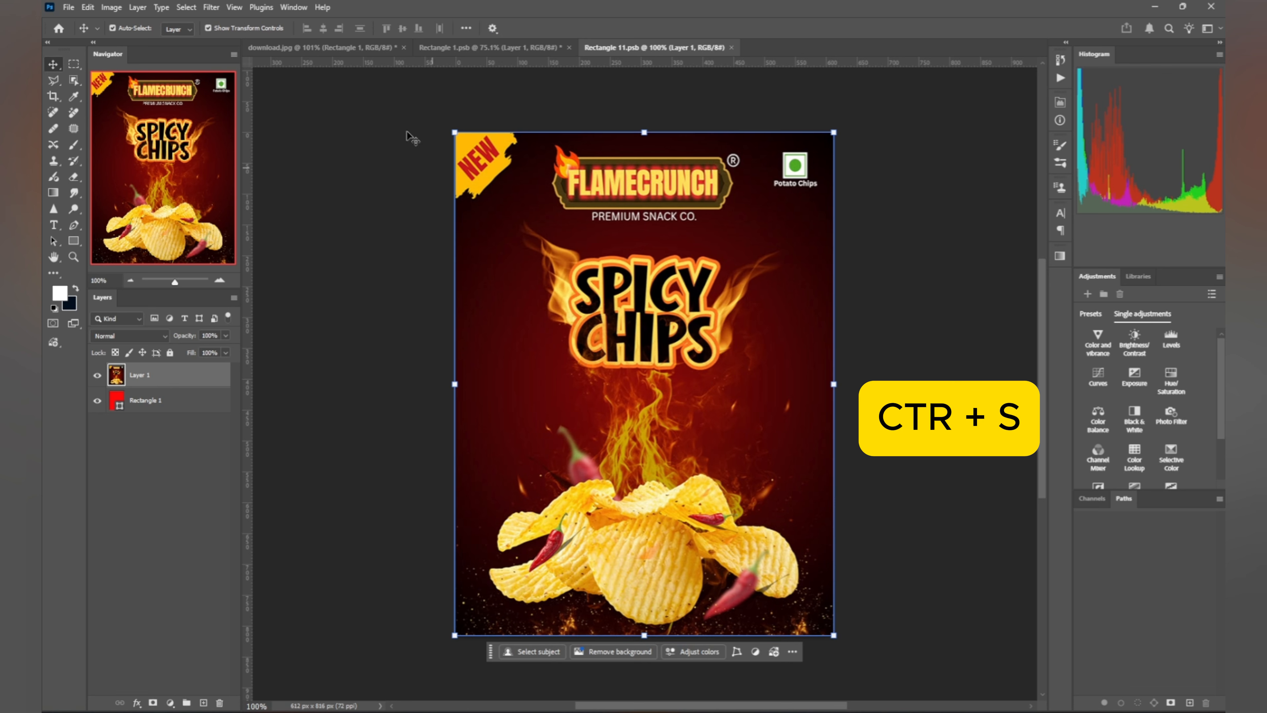
# Step: Back in download.jpg, duplicate the Rectangle 1 label layer and hide the copy
pyautogui.click(349, 49)
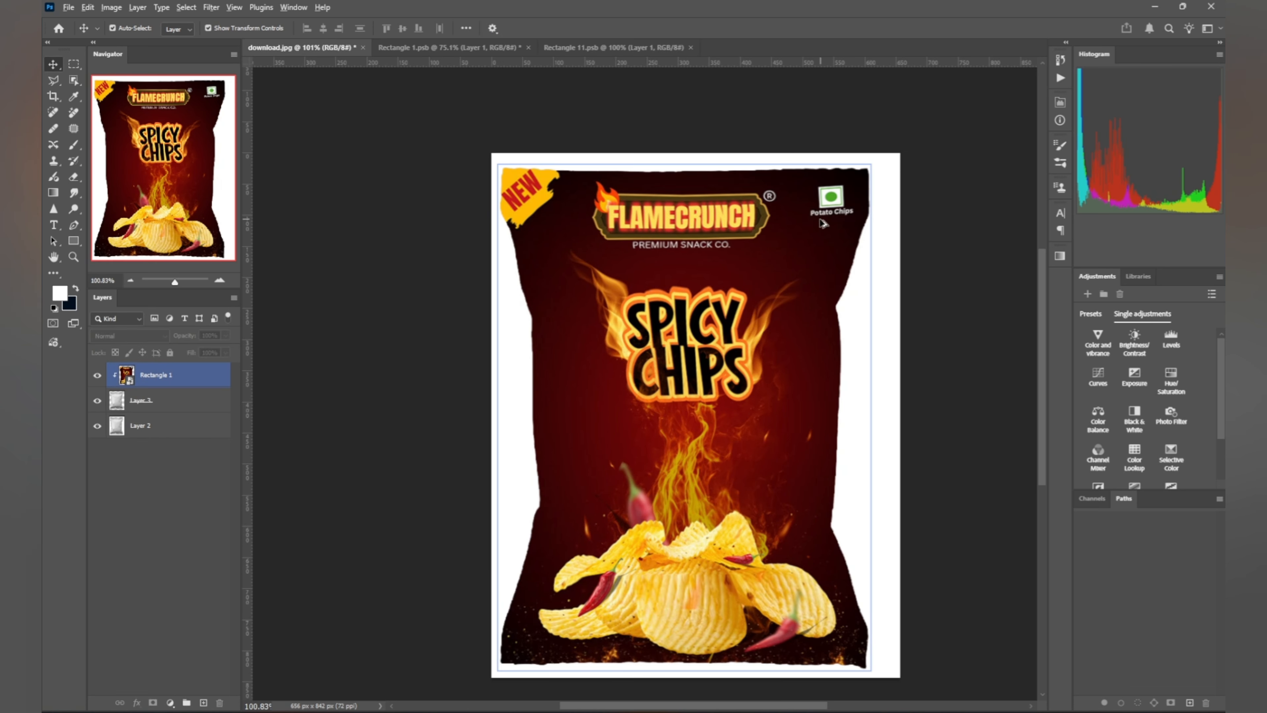
pyautogui.moveTo(821, 325); pyautogui.dragTo(803, 309)
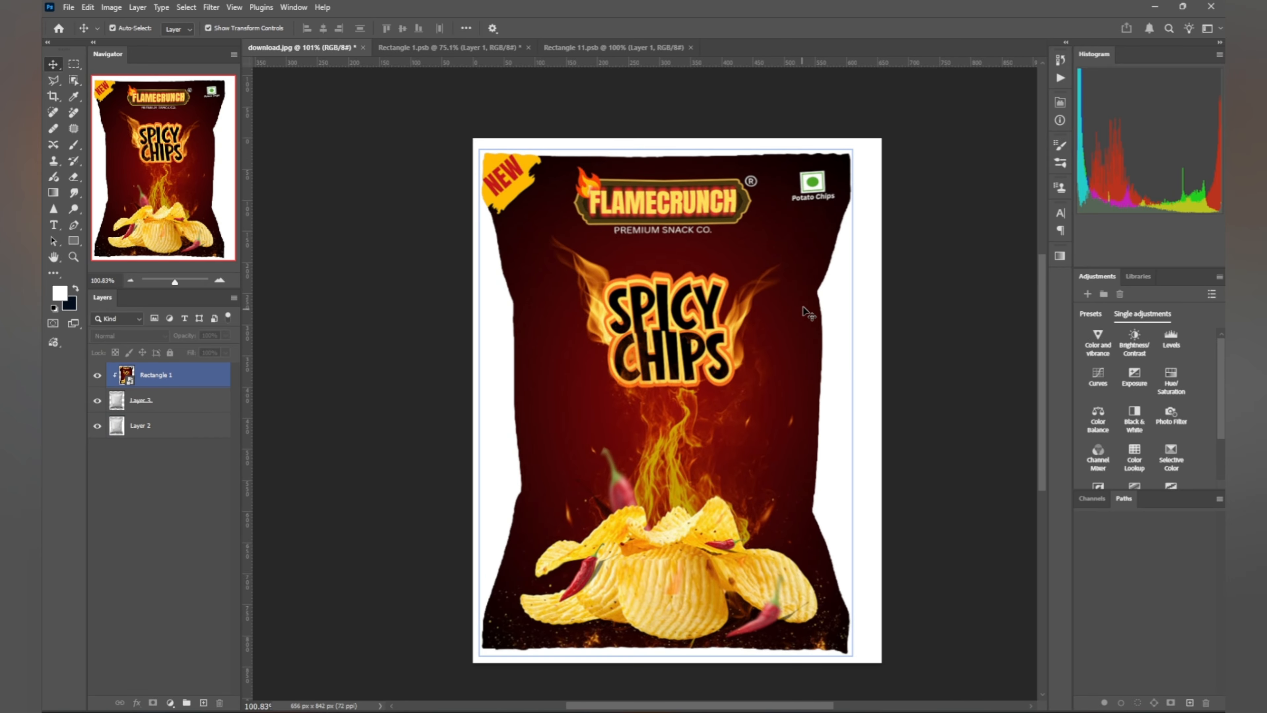
pyautogui.click(199, 383)
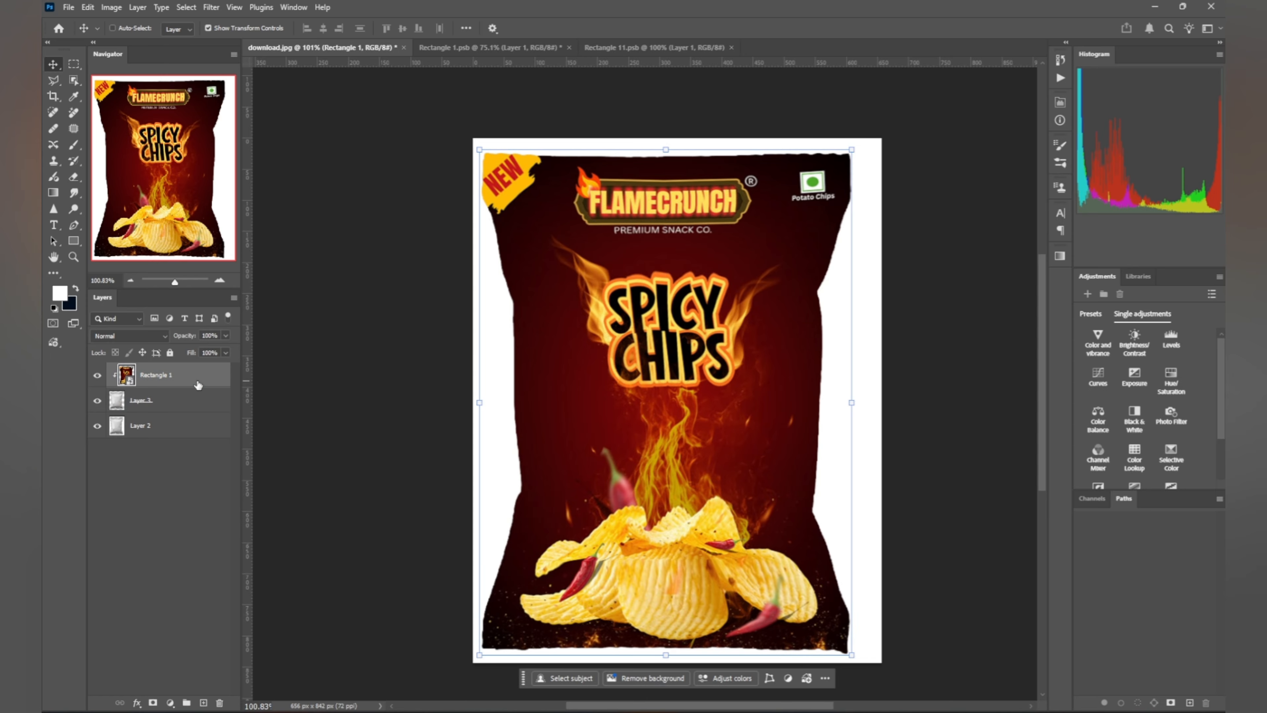
pyautogui.hotkey('ctrl', 'j')
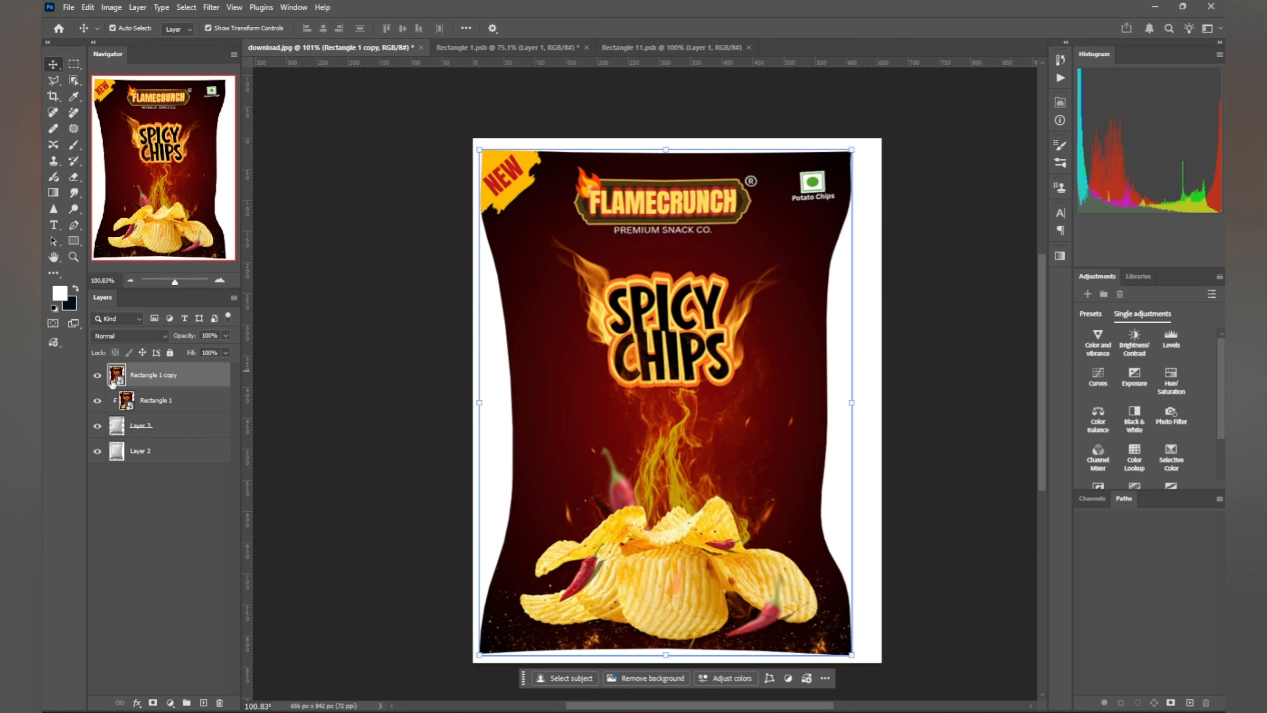
pyautogui.click(98, 375)
pyautogui.click(165, 401)
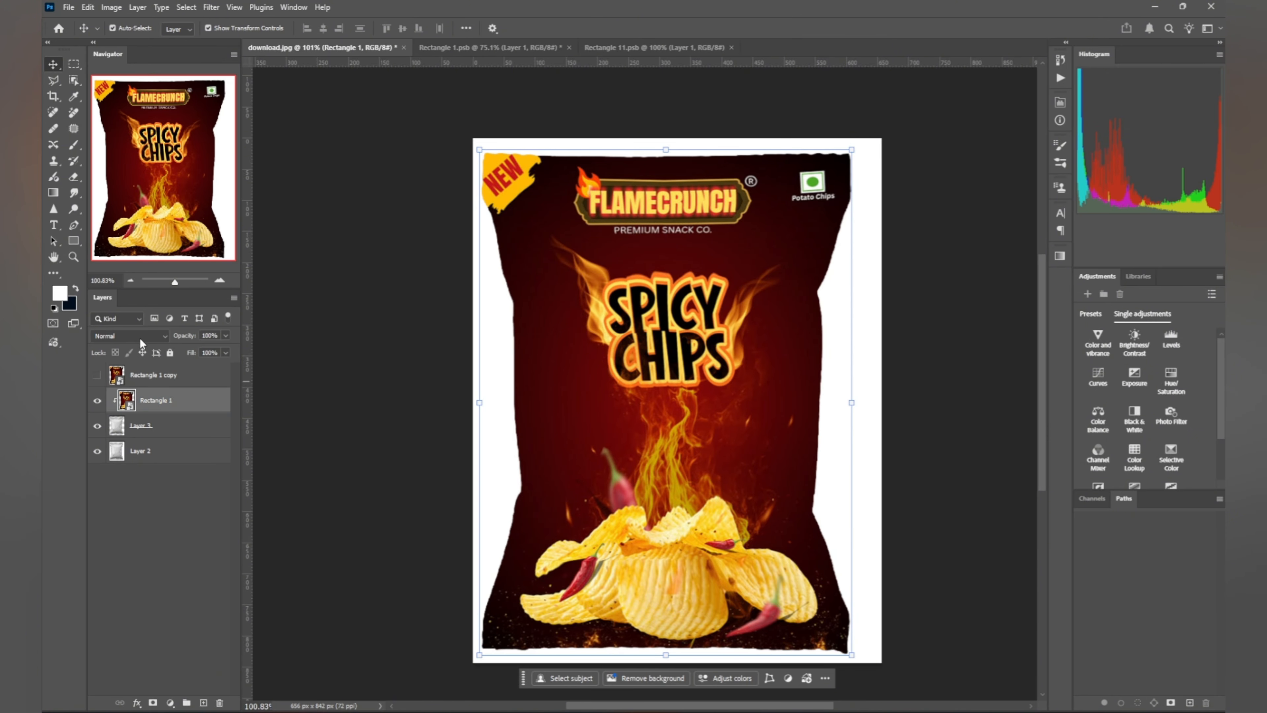
pyautogui.click(139, 336)
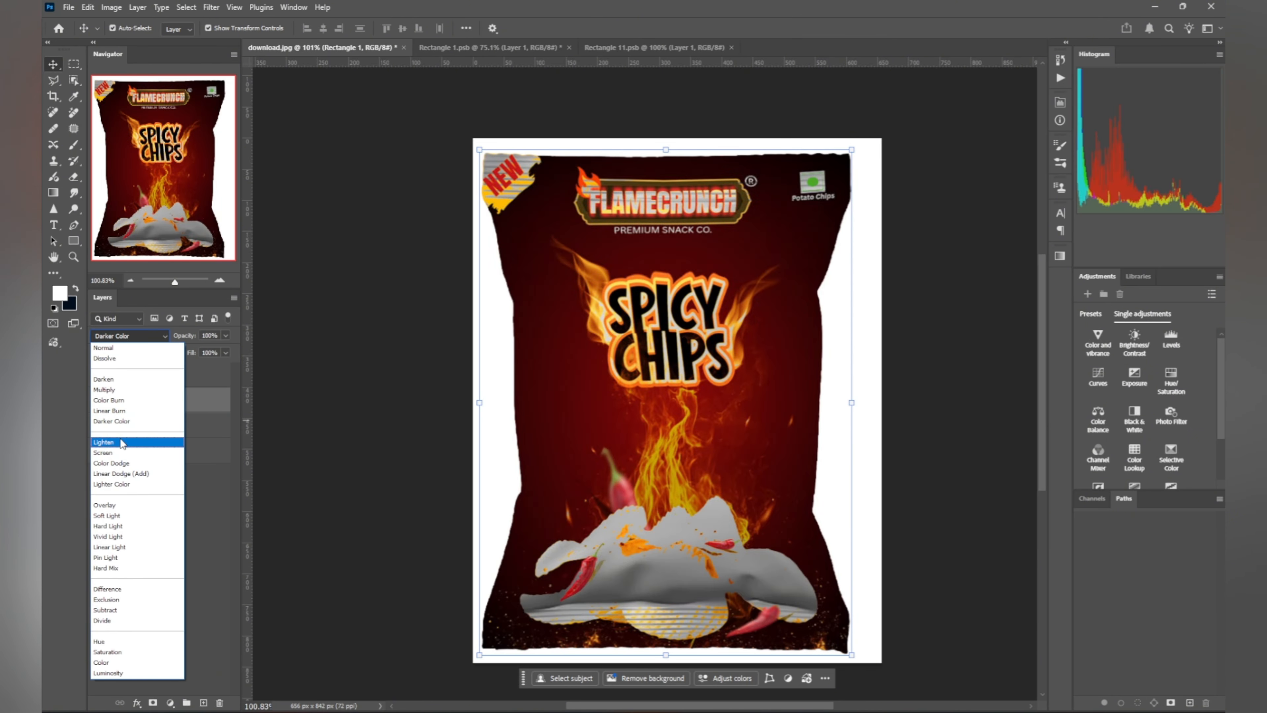
# Step: Set Rectangle 1 to Multiply and adjust its Blend If sliders to reveal the bag's highlights
pyautogui.click(117, 391)
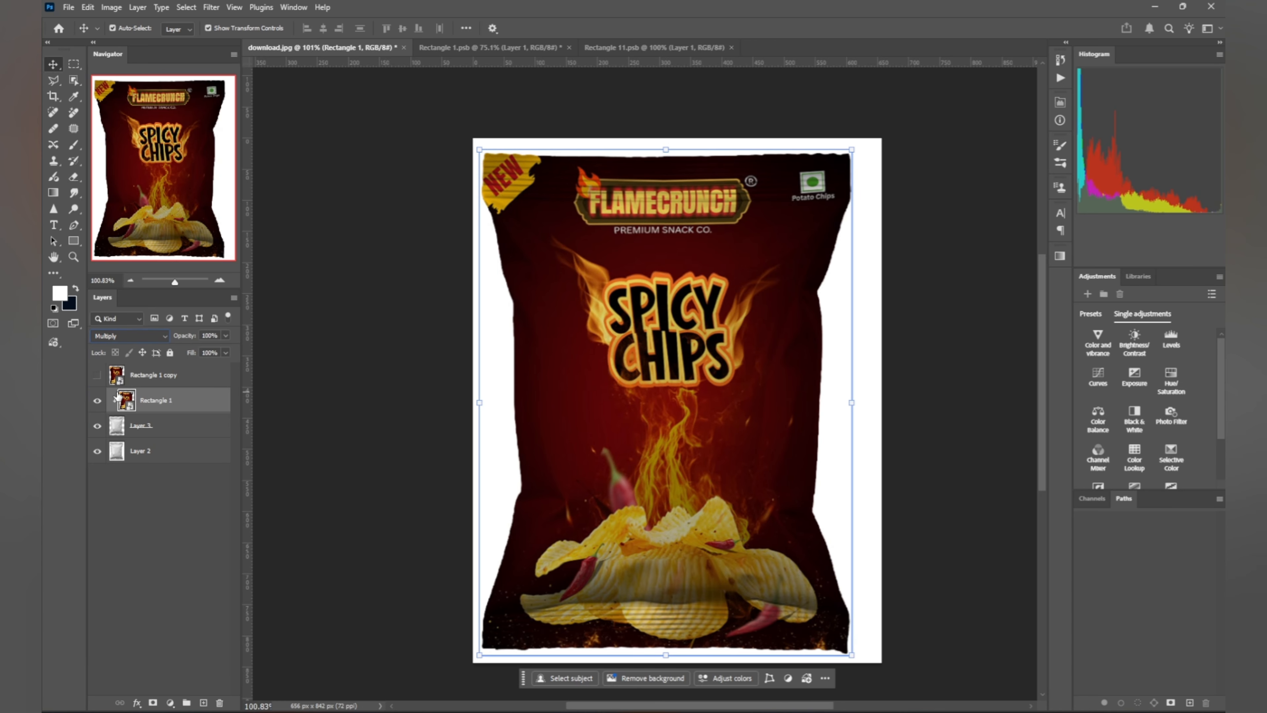
pyautogui.click(137, 703)
pyautogui.click(186, 586)
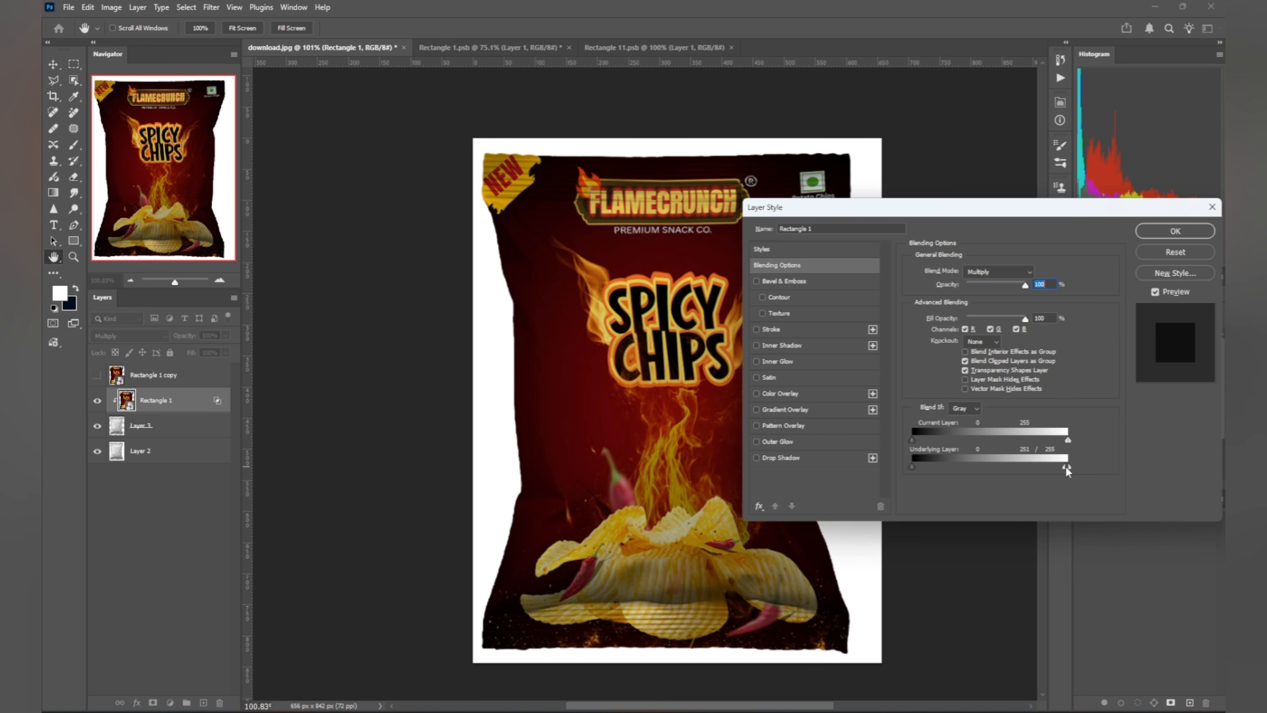
pyautogui.moveTo(1064, 466); pyautogui.dragTo(1046, 465)
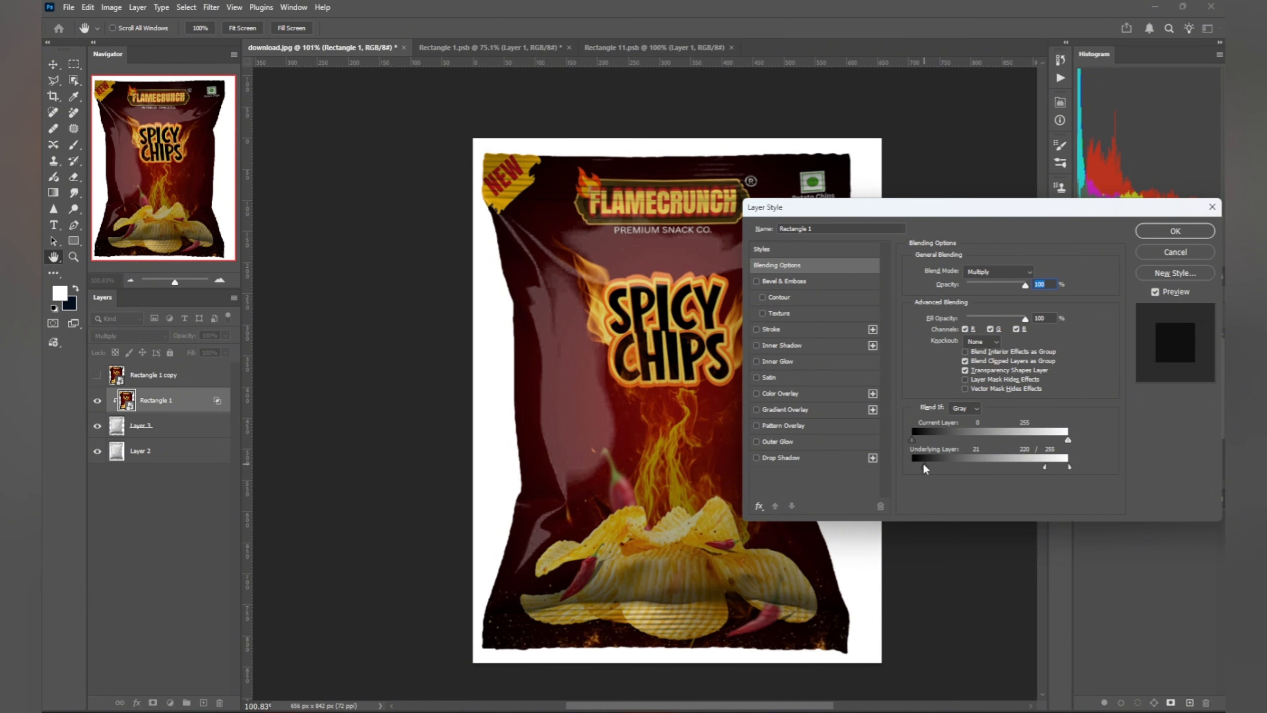
pyautogui.moveTo(915, 440); pyautogui.dragTo(909, 438)
pyautogui.moveTo(1050, 440)
pyautogui.mouseDown()
pyautogui.moveTo(1040, 439)
pyautogui.moveTo(1062, 440)
pyautogui.mouseUp()
# Step: Show Rectangle 1 copy in Linear Dodge (Add) and clip it to the Rectangle 1 label layer
pyautogui.click(1172, 234)
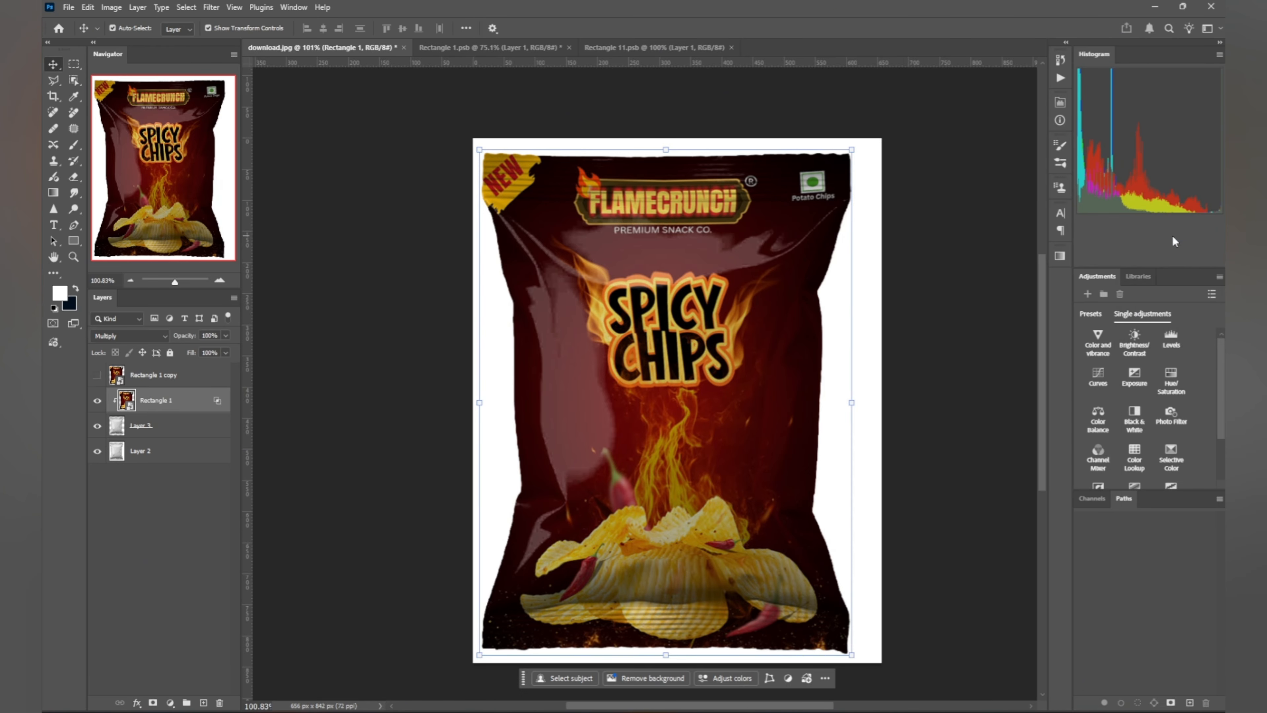
pyautogui.click(180, 373)
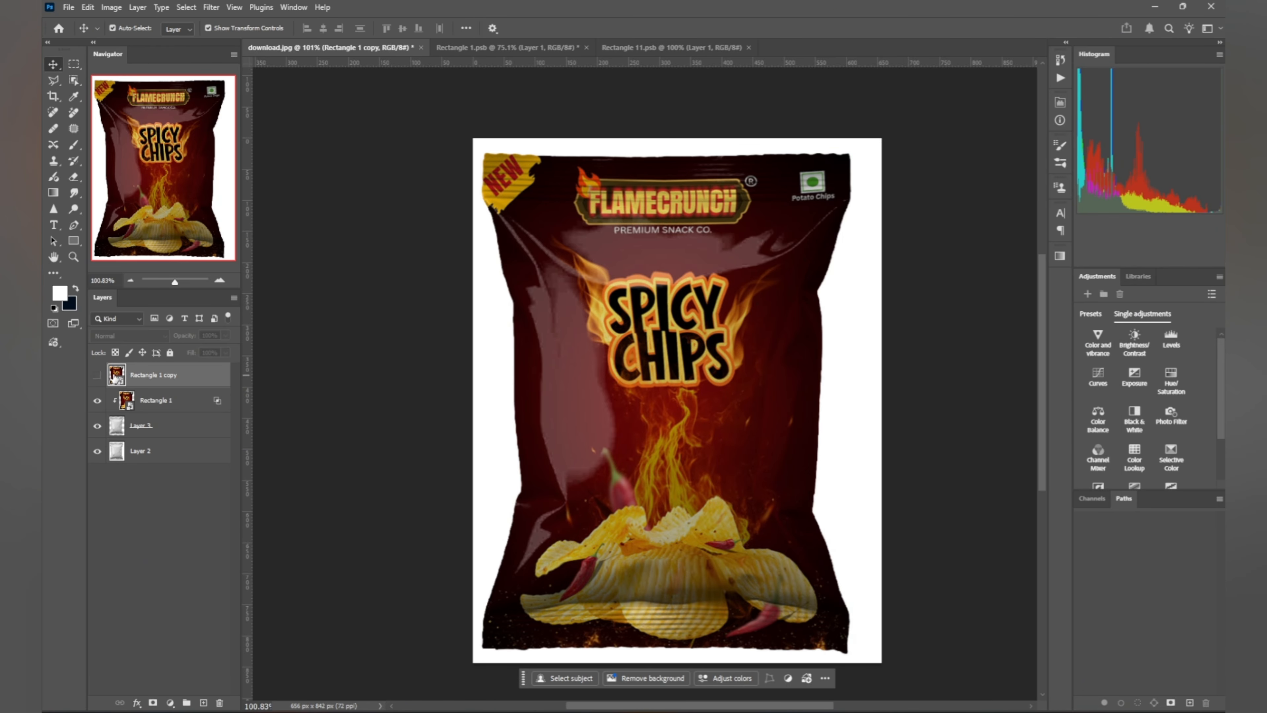
pyautogui.click(98, 375)
pyautogui.click(129, 336)
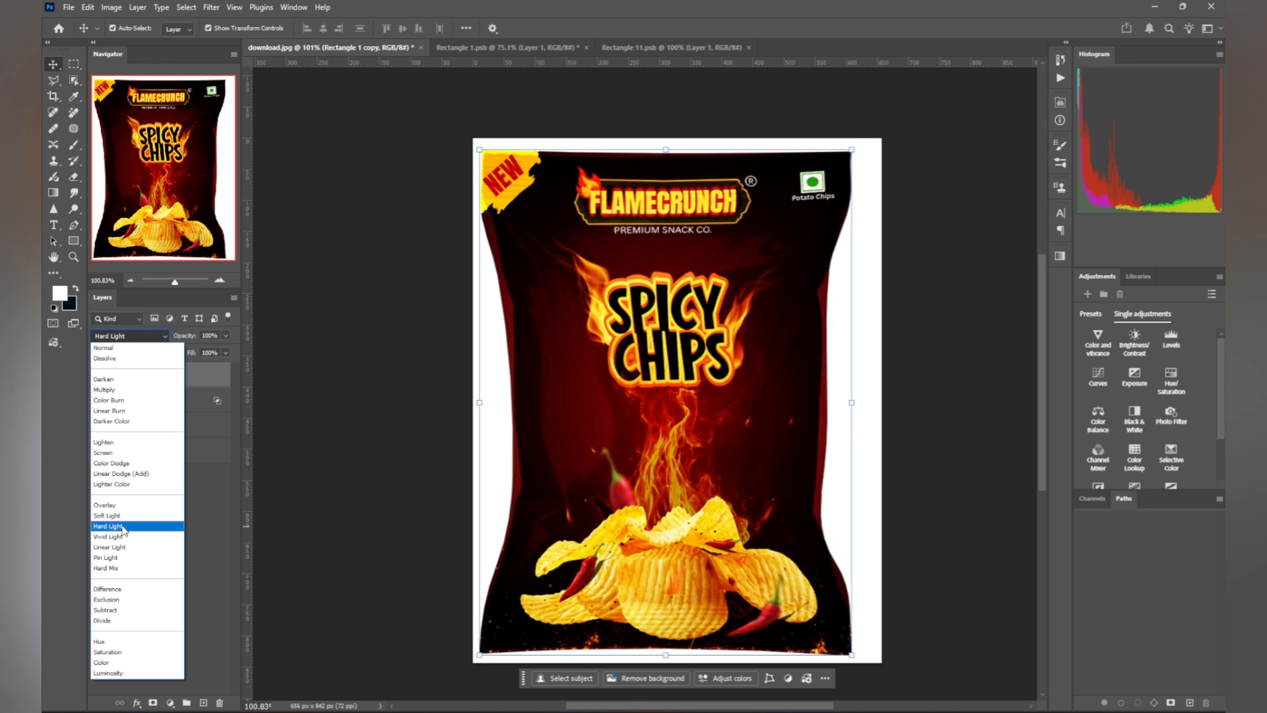
pyautogui.click(122, 474)
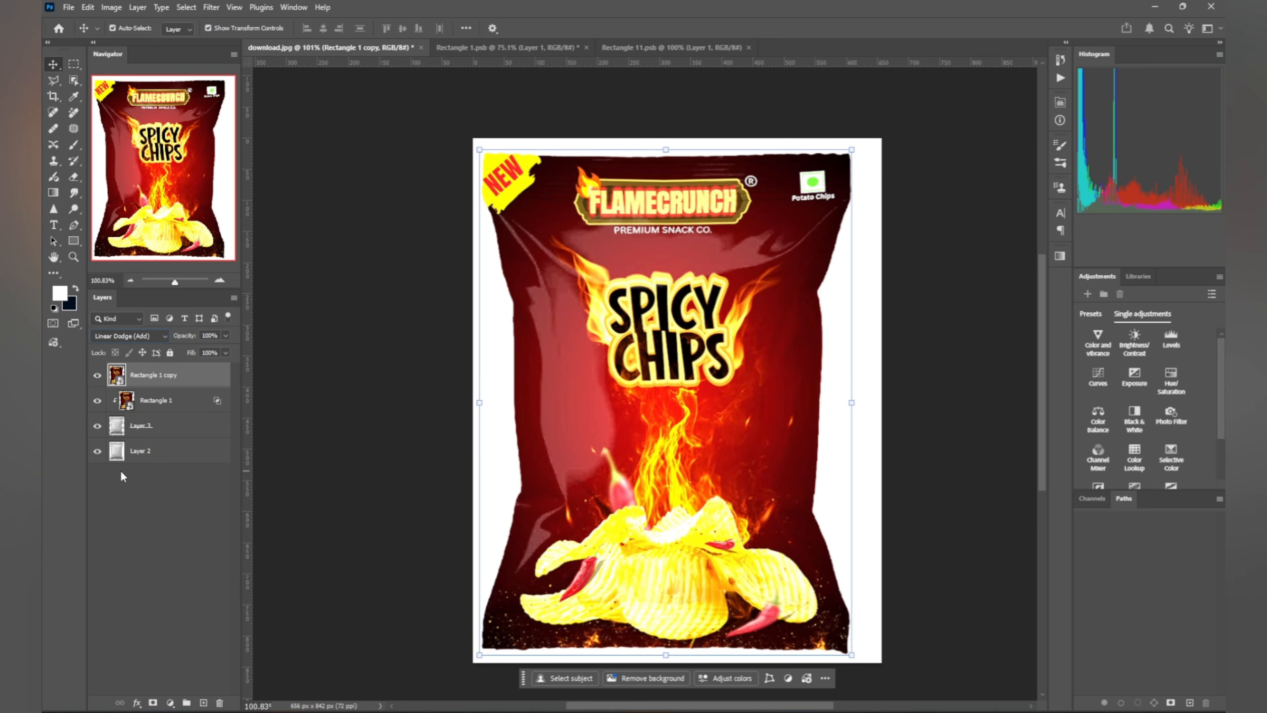
pyautogui.keyDown('alt'); pyautogui.click(142, 387); pyautogui.keyUp('alt')
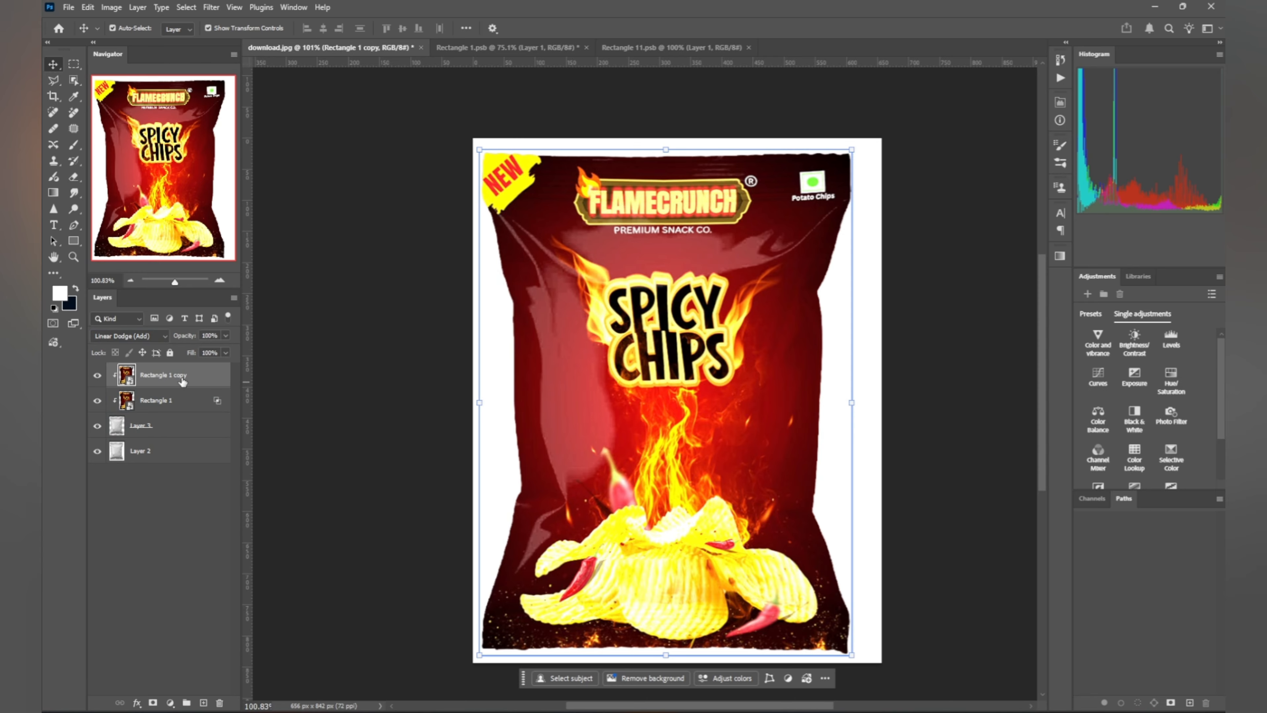
pyautogui.click(219, 405)
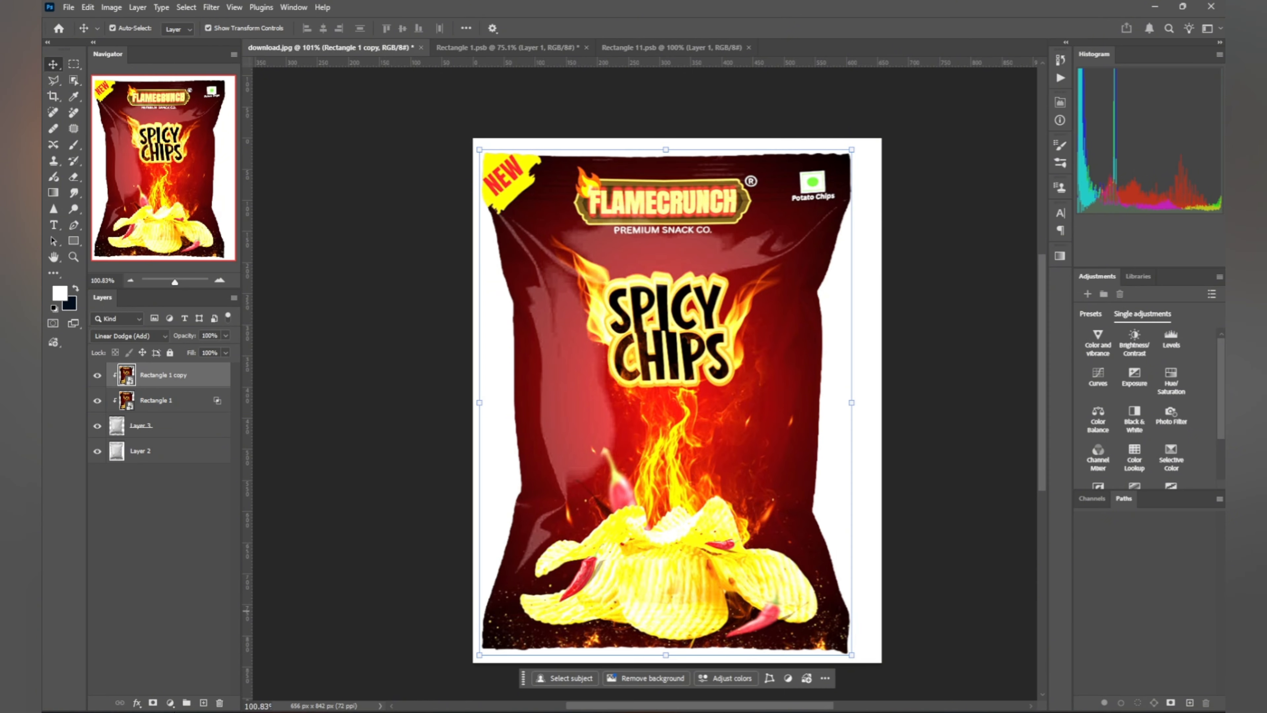
pyautogui.click(183, 408)
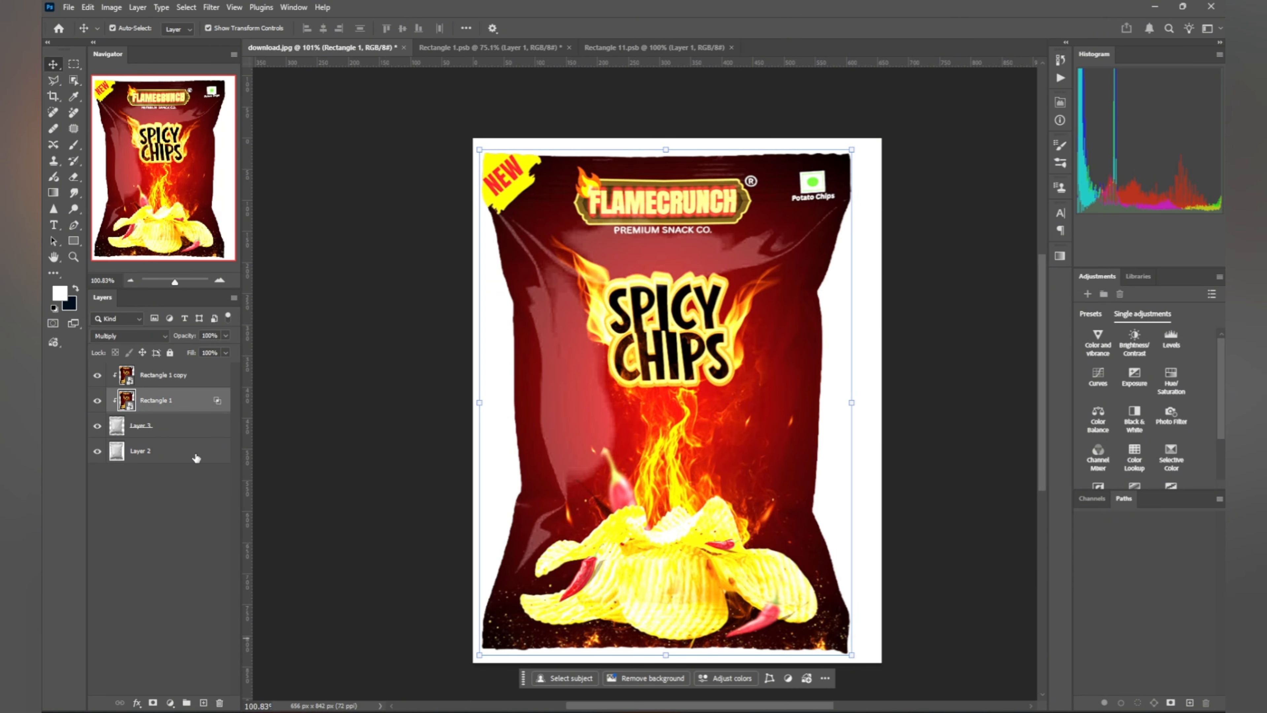
# Step: Split Rectangle 1's Underlying Layer Blend If sliders to 0/33 and 211/255
pyautogui.doubleClick(199, 401)
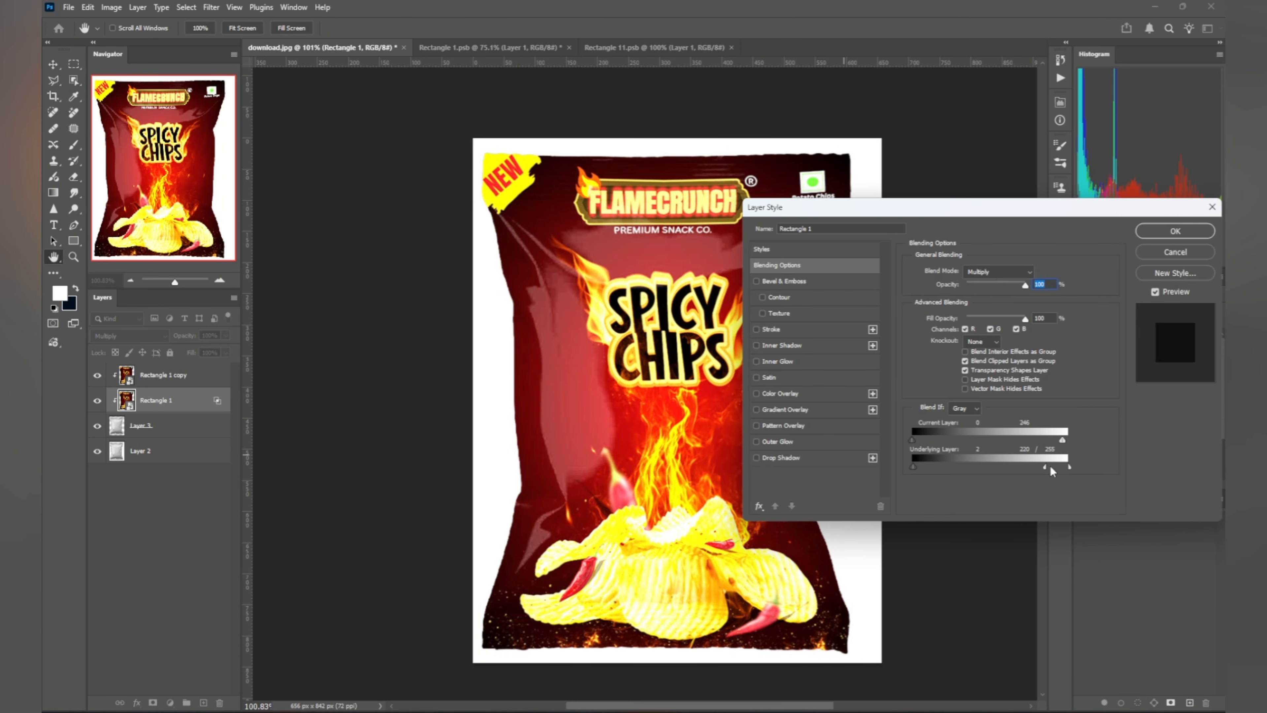
pyautogui.moveTo(1043, 464); pyautogui.dragTo(1039, 463)
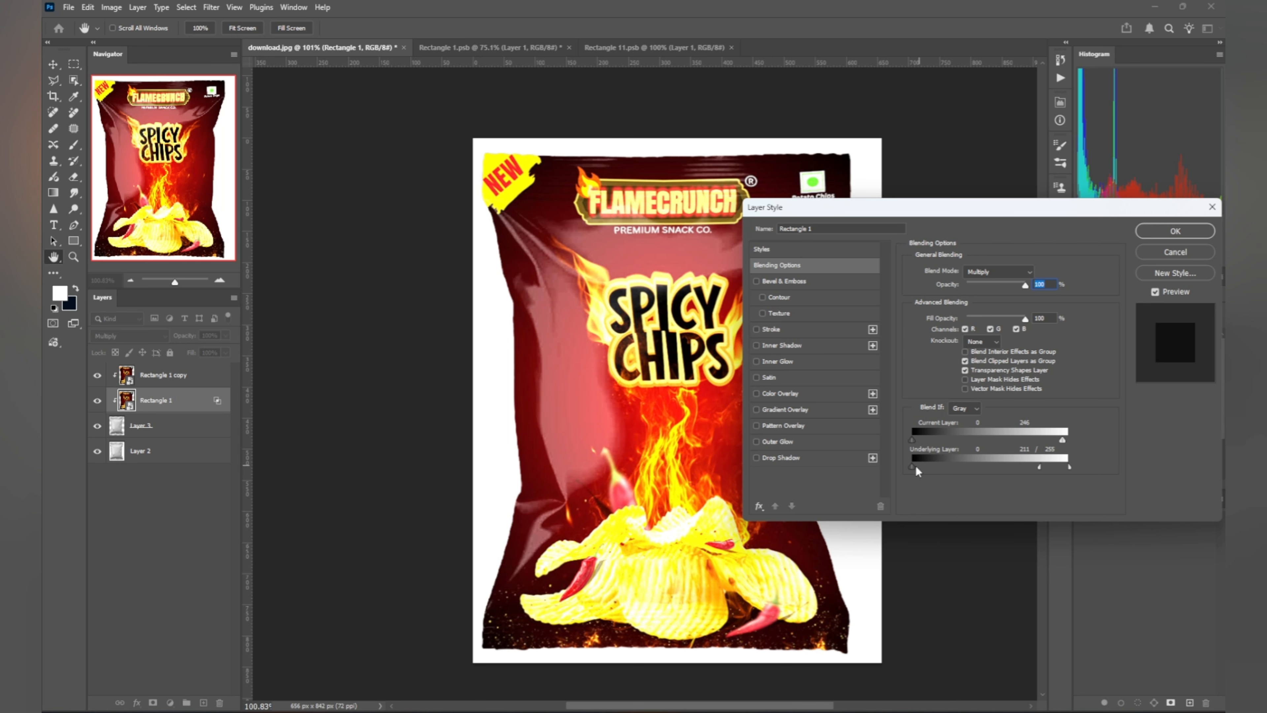
pyautogui.moveTo(915, 464)
pyautogui.mouseDown()
pyautogui.moveTo(965, 463)
pyautogui.moveTo(930, 459)
pyautogui.mouseUp()
pyautogui.click(1171, 233)
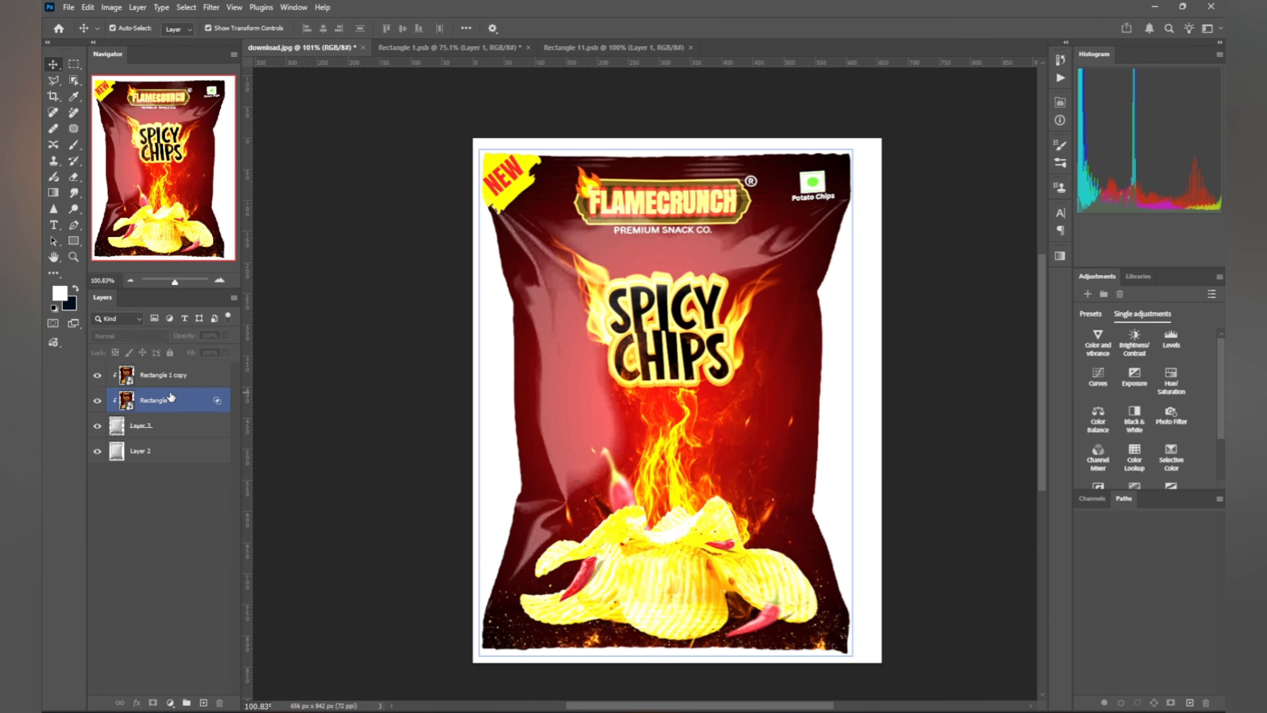
# Step: Cap Rectangle 1 copy's Current Layer Blend If white highlights at 250
pyautogui.click(208, 379)
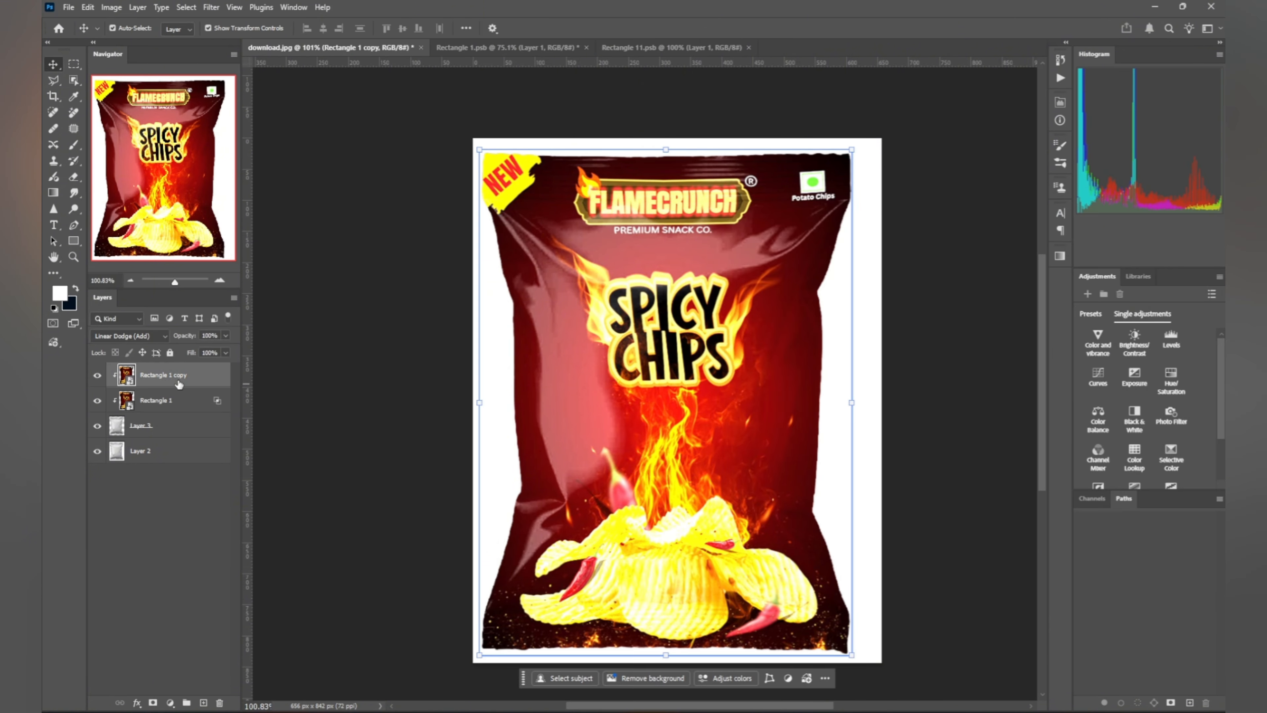
pyautogui.doubleClick(205, 374)
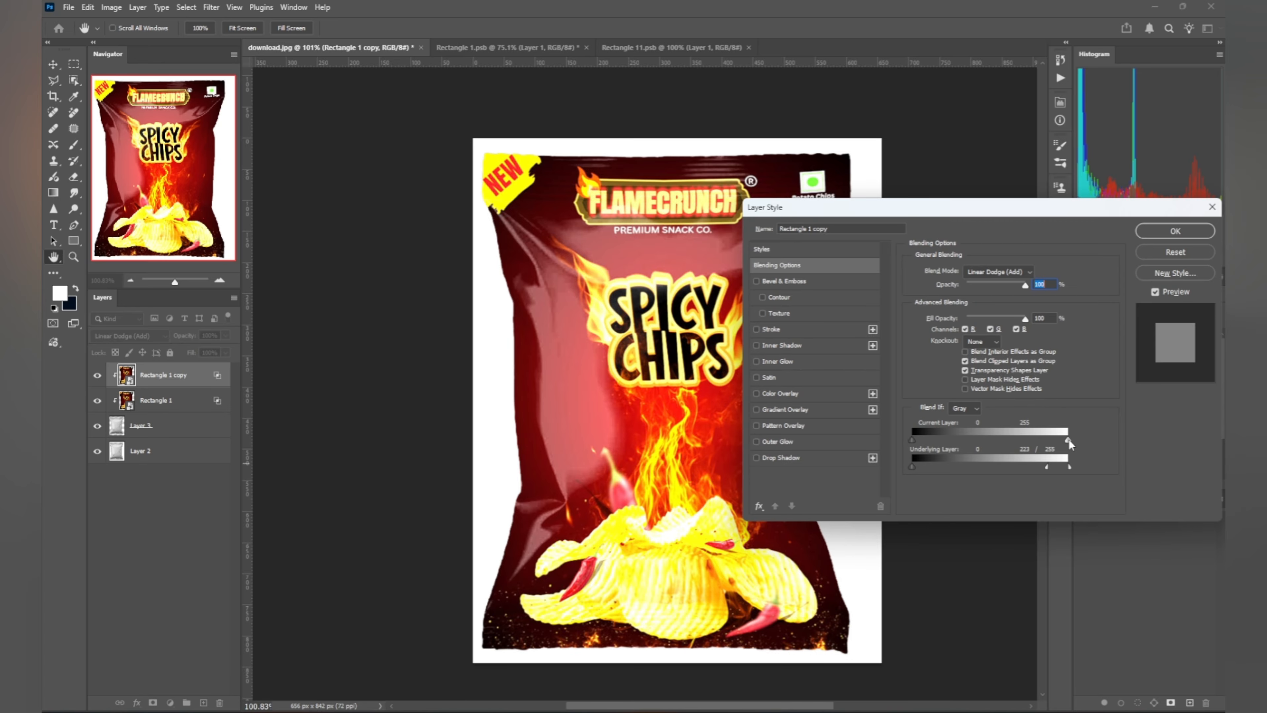
pyautogui.moveTo(1067, 439)
pyautogui.mouseDown()
pyautogui.moveTo(1024, 430)
pyautogui.moveTo(1068, 439)
pyautogui.mouseUp()
pyautogui.click(1169, 232)
# Step: Zoom in on the finished foil bag and hide all panels for a full-window view
pyautogui.click(917, 348)
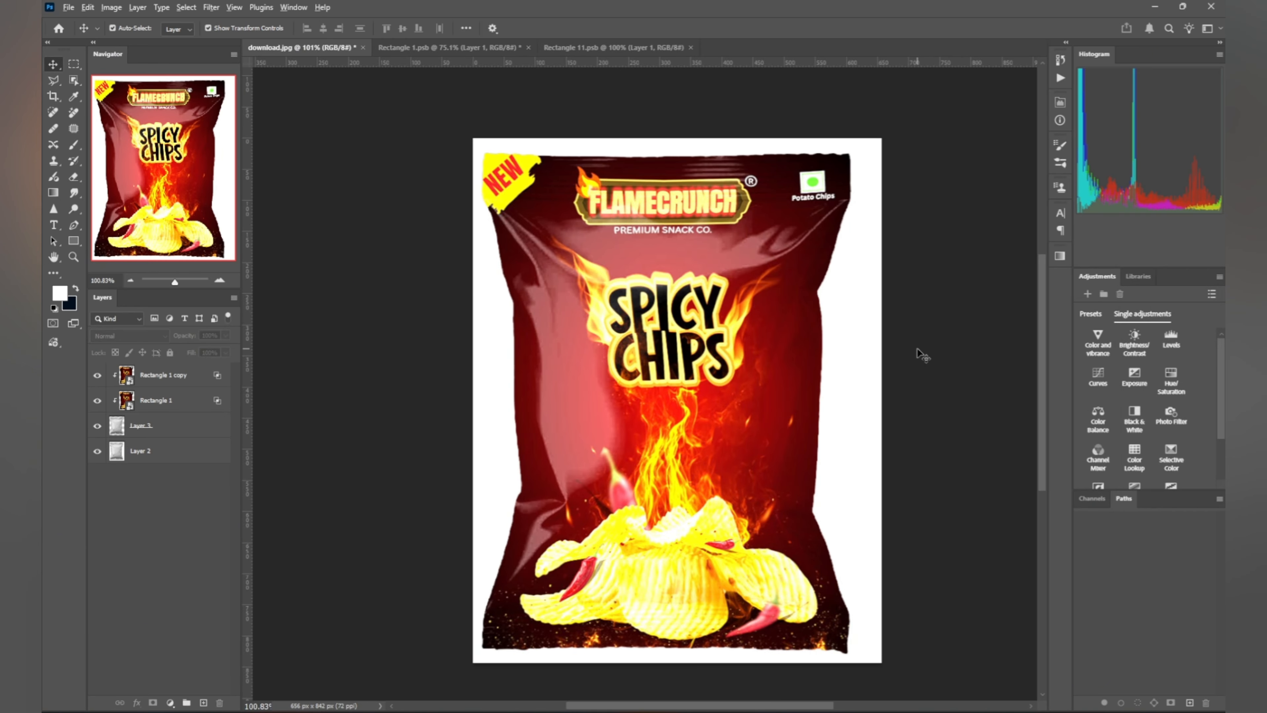
pyautogui.scroll(-2, 918, 347)
pyautogui.scroll(2, 923, 354)
pyautogui.click(755, 366)
pyautogui.scroll(1, 755, 364)
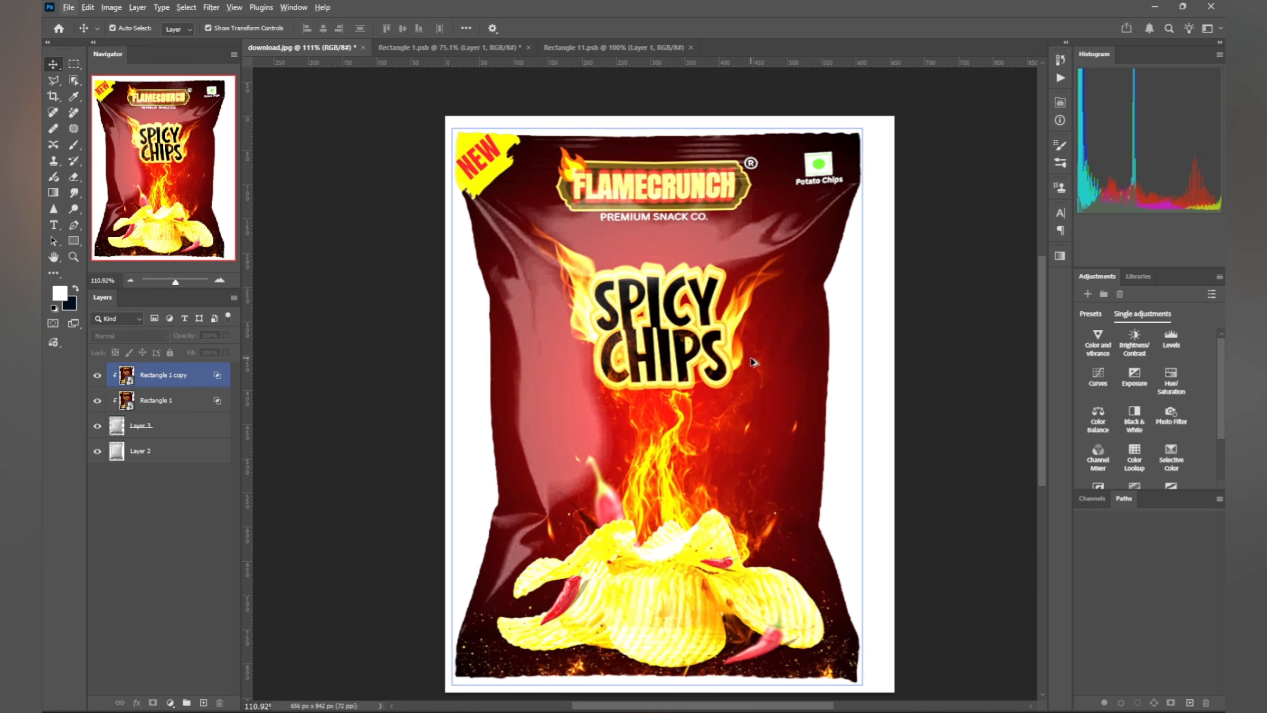
pyautogui.press('Tab')
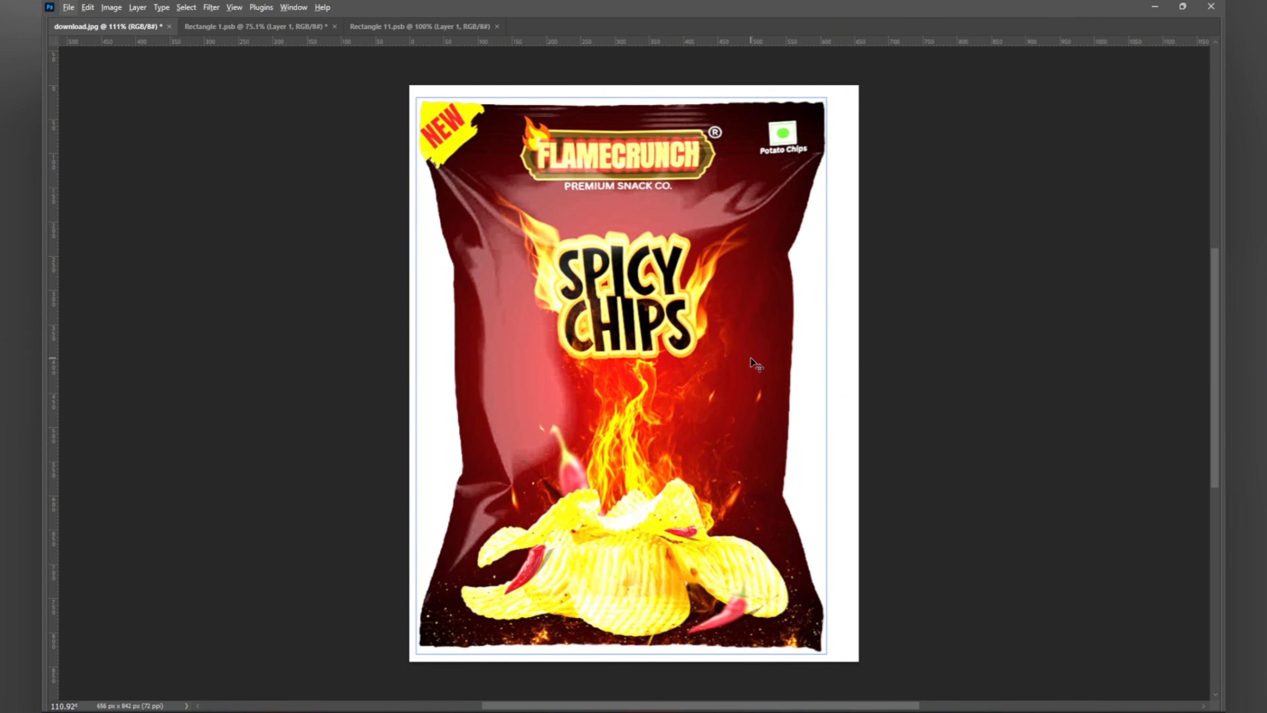